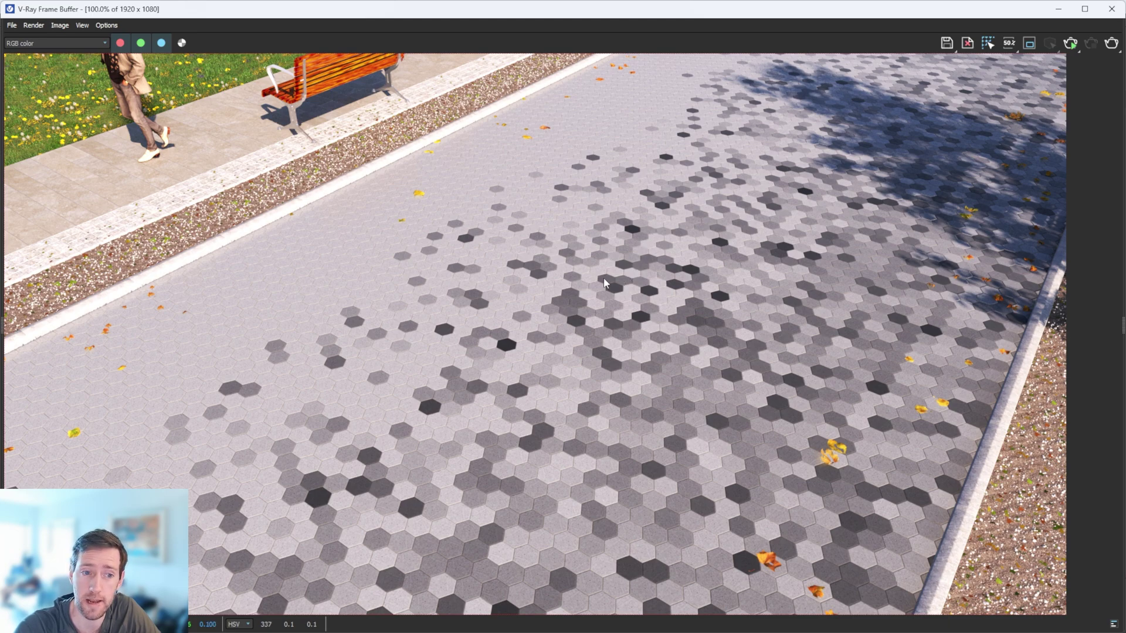
# Return to the park scene and orbit to a steeper view of the layout
pyautogui.hotkey('alt', 'Tab')
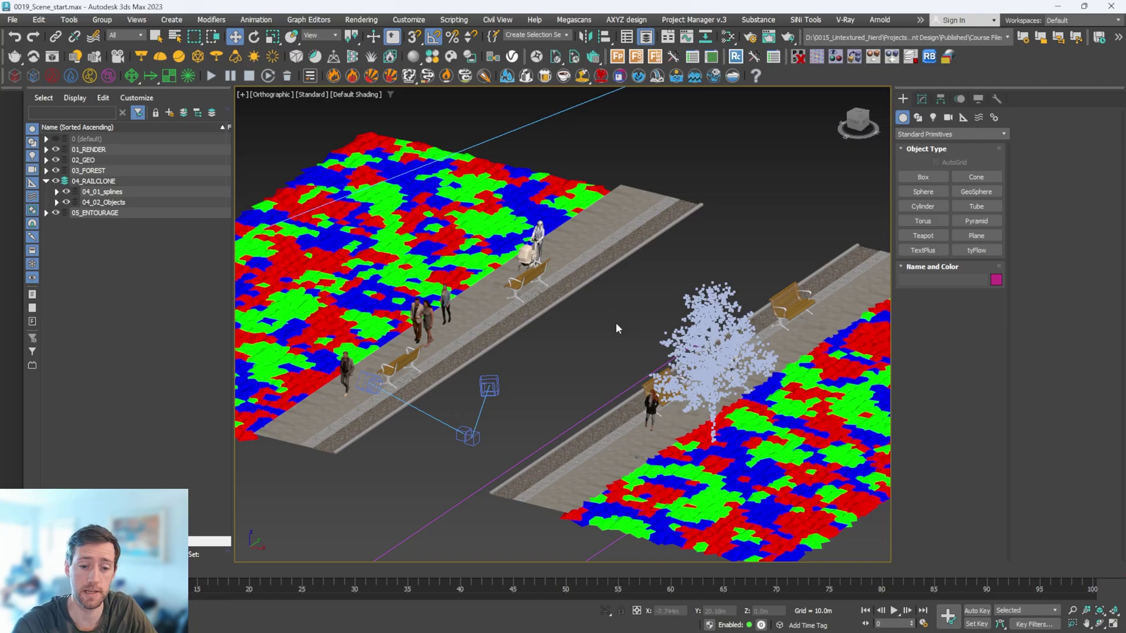
pyautogui.moveTo(632, 301); pyautogui.dragTo(641, 313, button='middle')
pyautogui.scroll(-2, 426, 270)
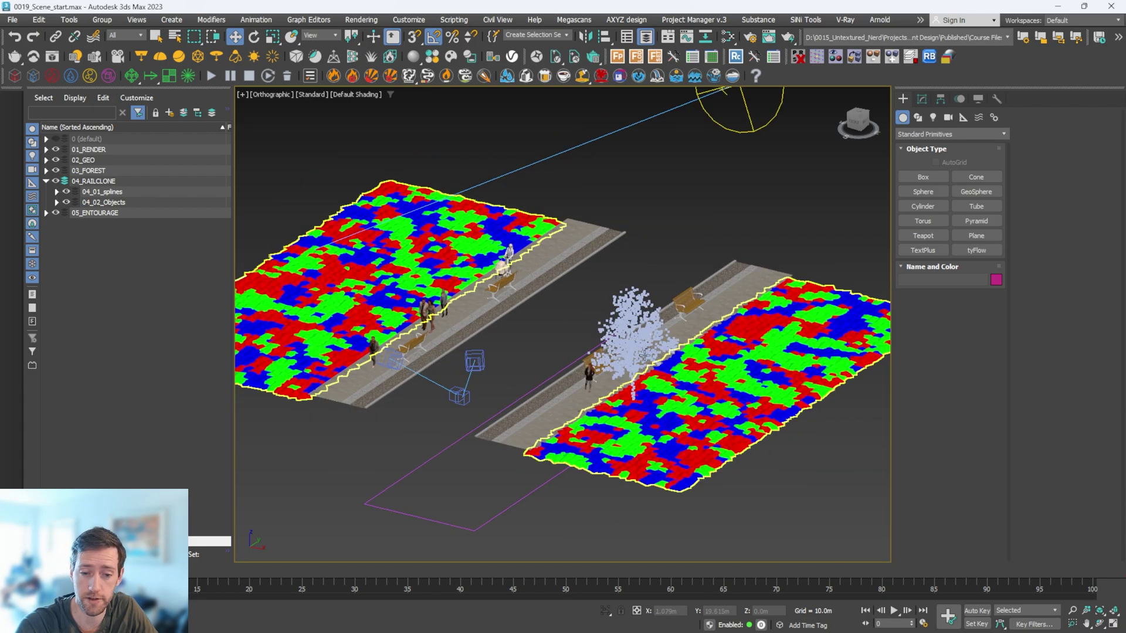
pyautogui.scroll(2, 460, 334)
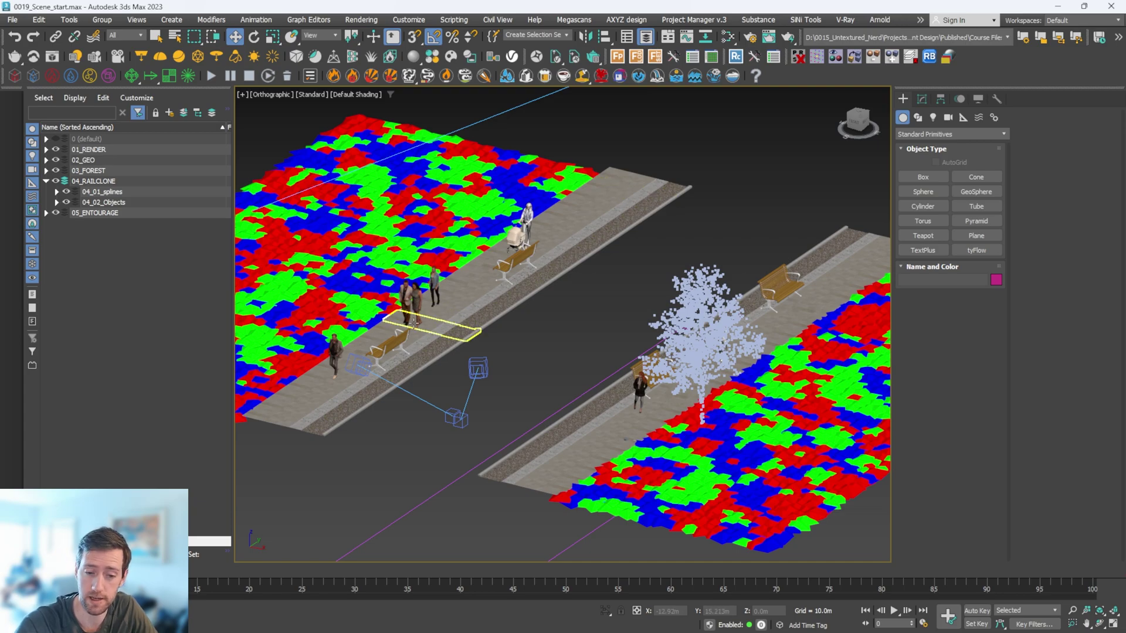
pyautogui.keyDown('alt'); pyautogui.moveTo(612, 325); pyautogui.dragTo(702, 307, button='middle'); pyautogui.keyUp('alt')
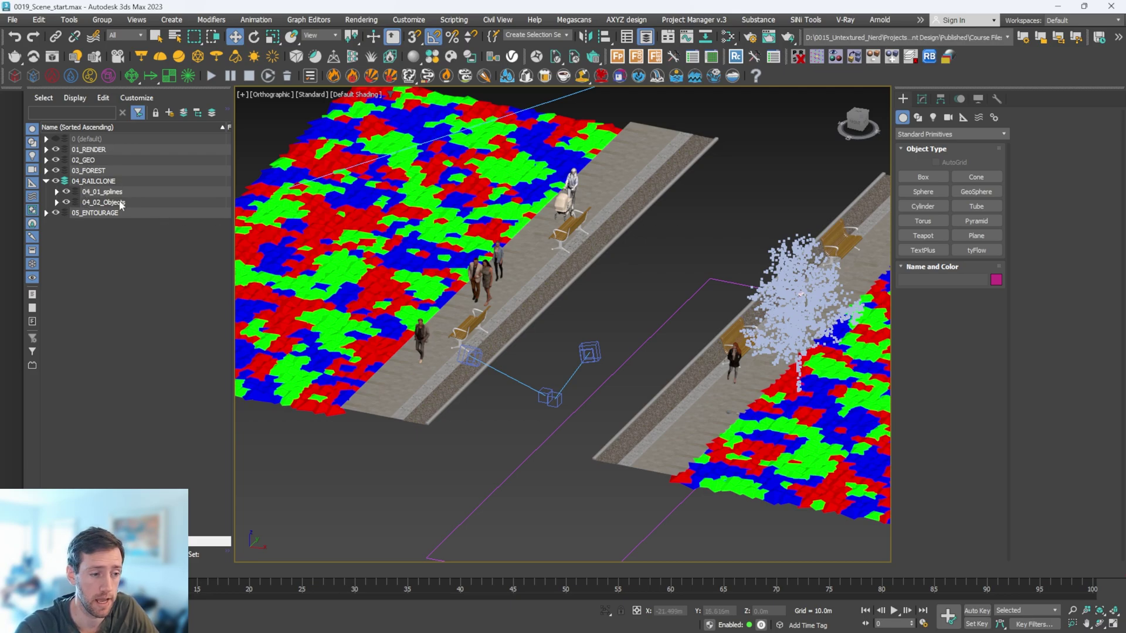
# Select R_spline_pavement and unhide the default layer to reveal the teal master surface
pyautogui.click(92, 190)
pyautogui.scroll(-5, 741, 333)
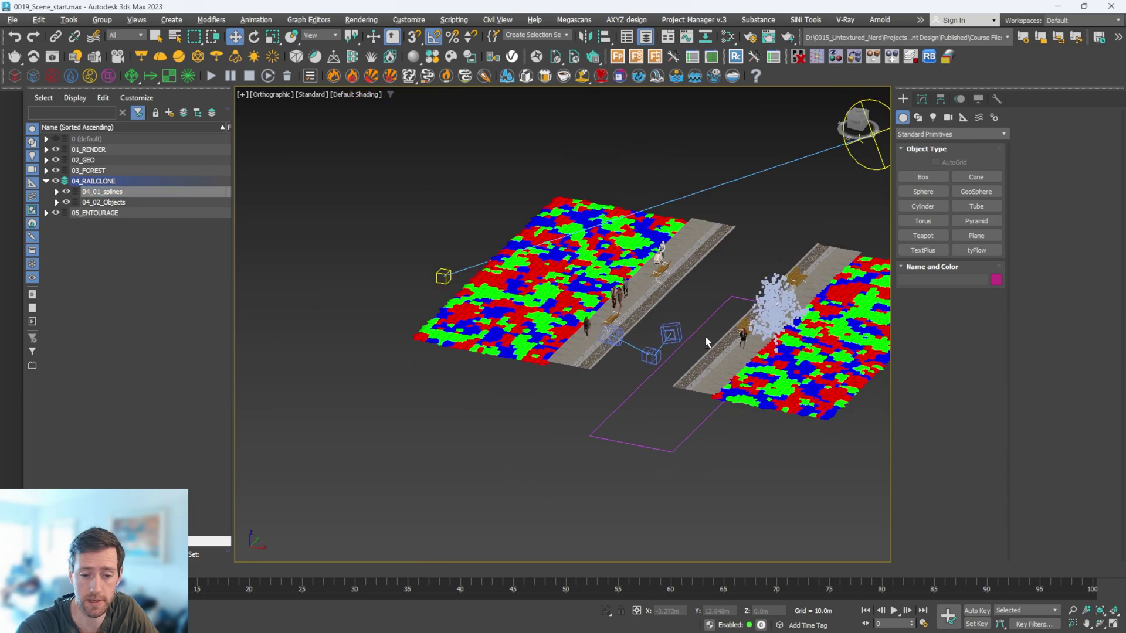
pyautogui.keyDown('alt'); pyautogui.moveTo(705, 344); pyautogui.dragTo(705, 331, button='middle'); pyautogui.keyUp('alt')
pyautogui.click(661, 422)
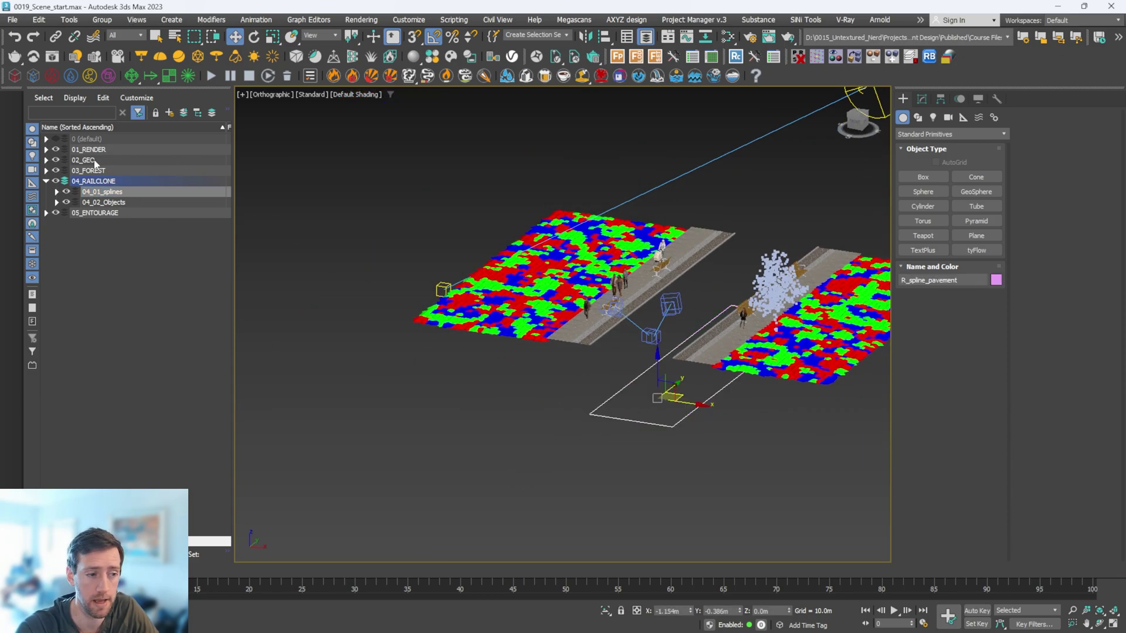
pyautogui.click(57, 140)
pyautogui.keyDown('alt'); pyautogui.moveTo(587, 298); pyautogui.dragTo(559, 286, button='middle'); pyautogui.keyUp('alt')
pyautogui.scroll(5, 596, 393)
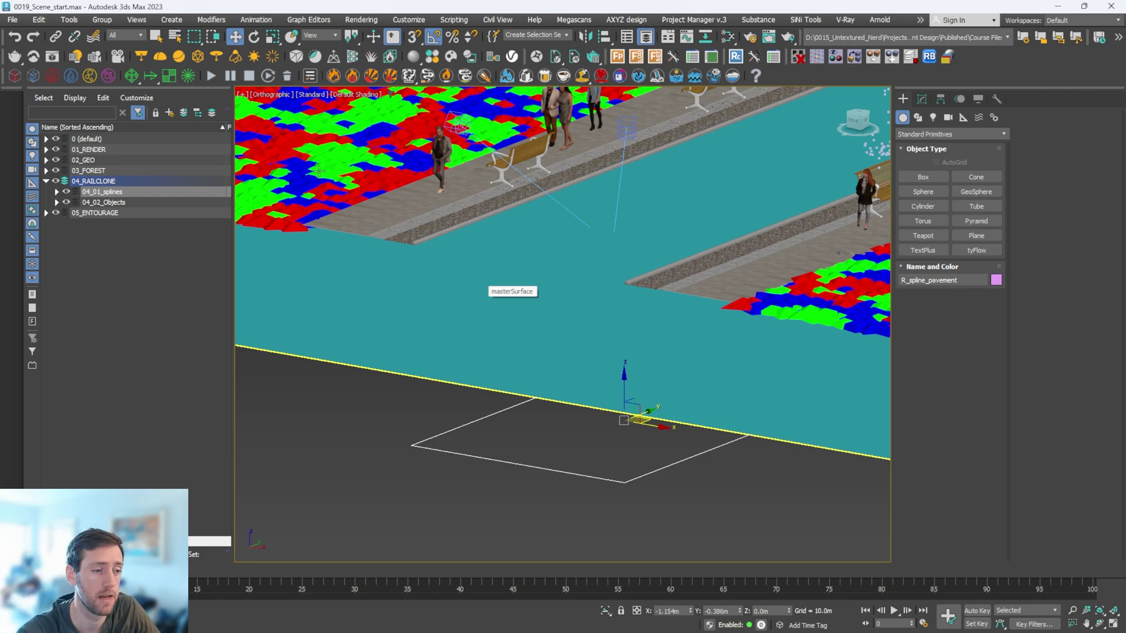
# Hide the default layer again and frame the tile objects in 04_02_Objects
pyautogui.click(57, 139)
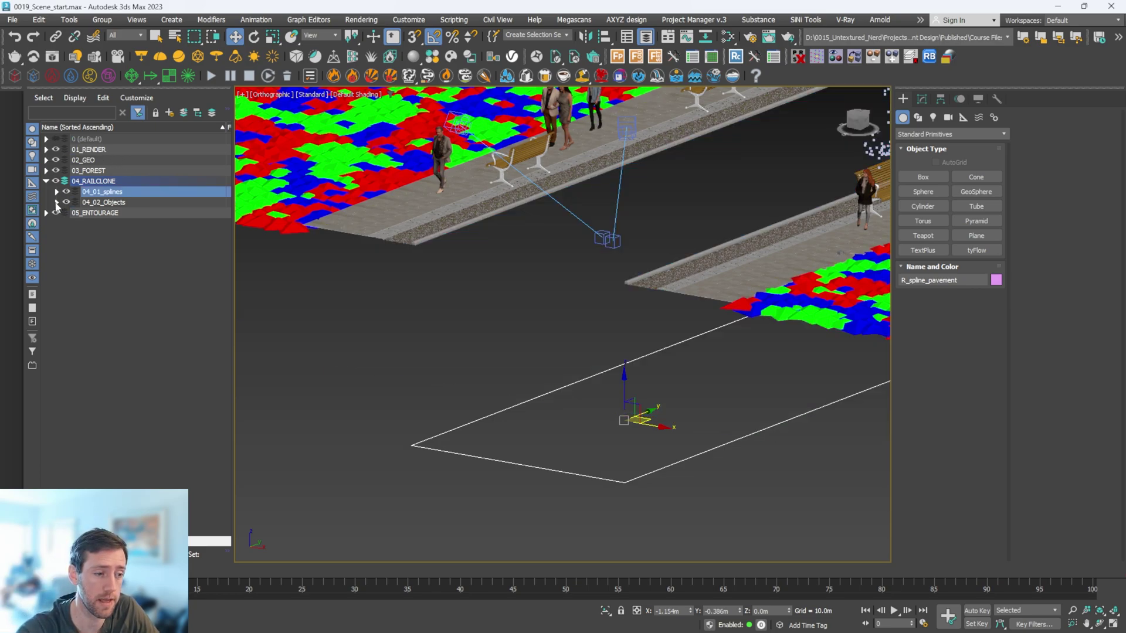
pyautogui.click(56, 202)
pyautogui.click(120, 212)
pyautogui.press('z')
pyautogui.scroll(-5, 657, 363)
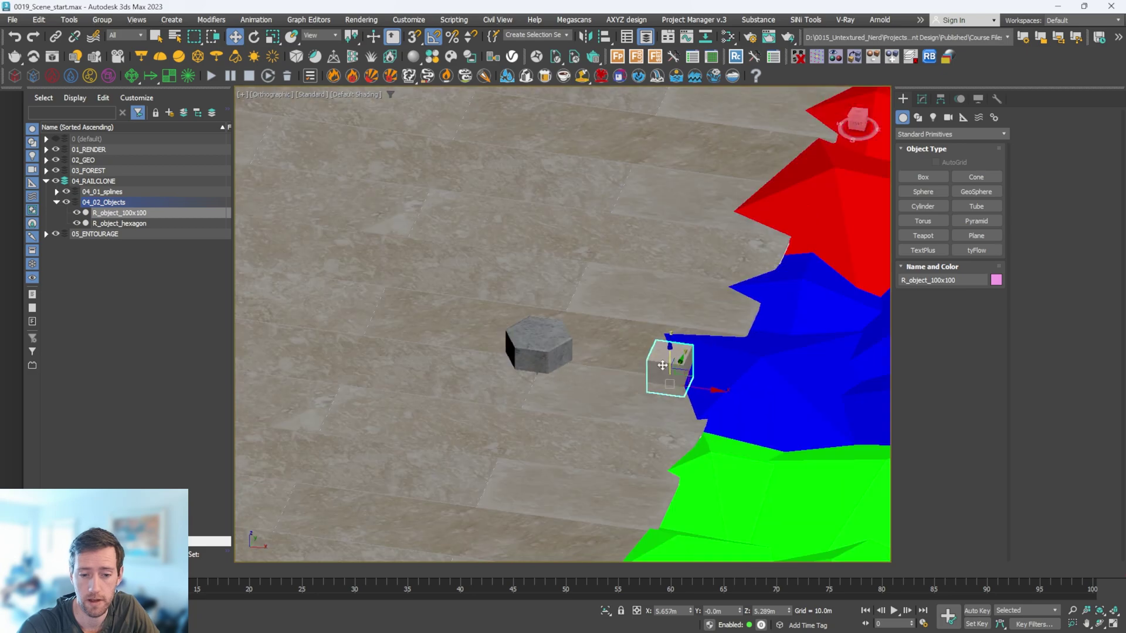
# Isolate the R_object_hexagon tile and display it with Edged Faces
pyautogui.click(542, 352)
pyautogui.press('z')
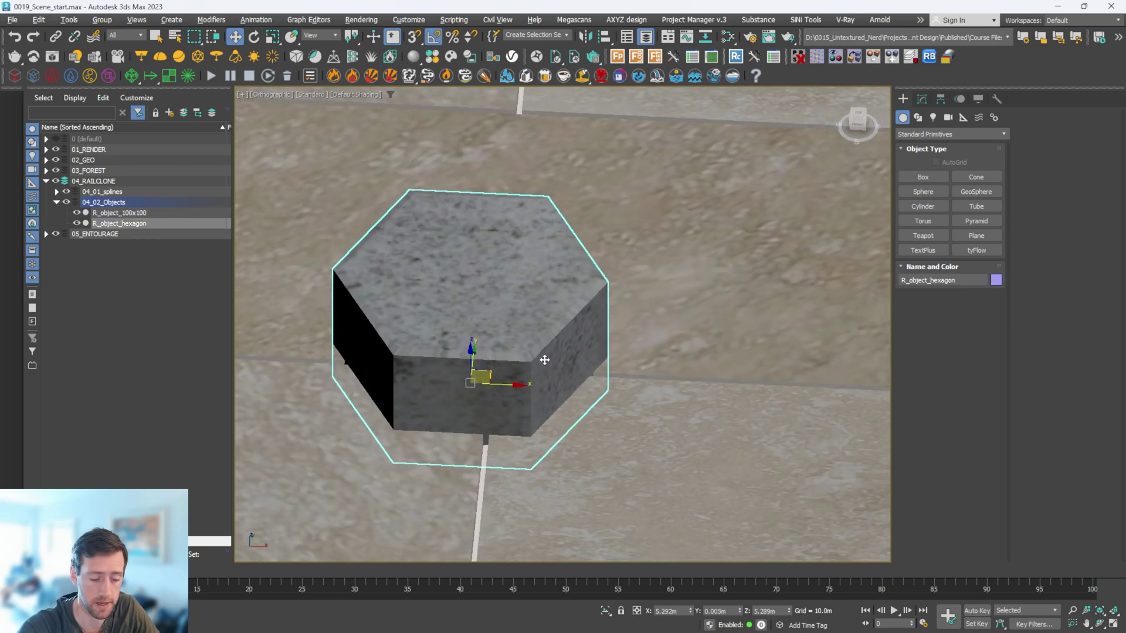
pyautogui.hotkey('alt', 'q')
pyautogui.scroll(-5, 530, 375)
pyautogui.moveTo(530, 375)
pyautogui.keyDown('alt'); pyautogui.mouseDown(button='middle')
pyautogui.moveTo(604, 342)
pyautogui.moveTo(573, 349)
pyautogui.moveTo(555, 332)
pyautogui.moveTo(573, 343)
pyautogui.moveTo(573, 312)
pyautogui.moveTo(566, 329)
pyautogui.moveTo(584, 337)
pyautogui.mouseUp(button='middle'); pyautogui.keyUp('alt')
pyautogui.scroll(3, 545, 337)
pyautogui.press('F4')
pyautogui.scroll(3, 572, 343)
pyautogui.scroll(3, 573, 343)
pyautogui.scroll(-5, 565, 329)
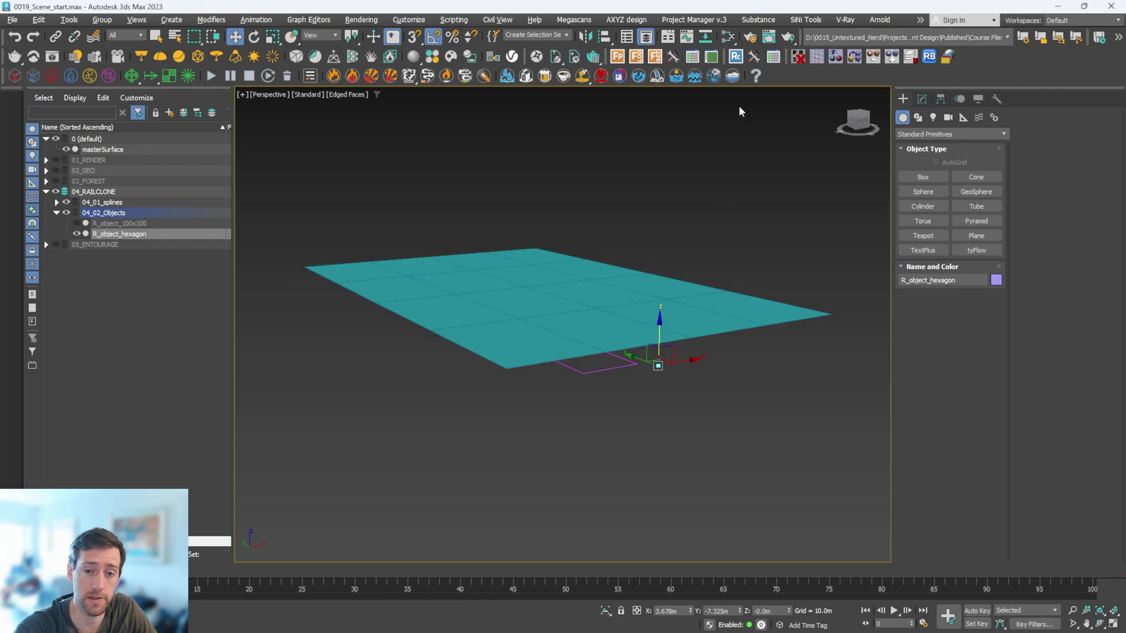
# Create a RailClone001 object and open its Style Editor
pyautogui.click(735, 56)
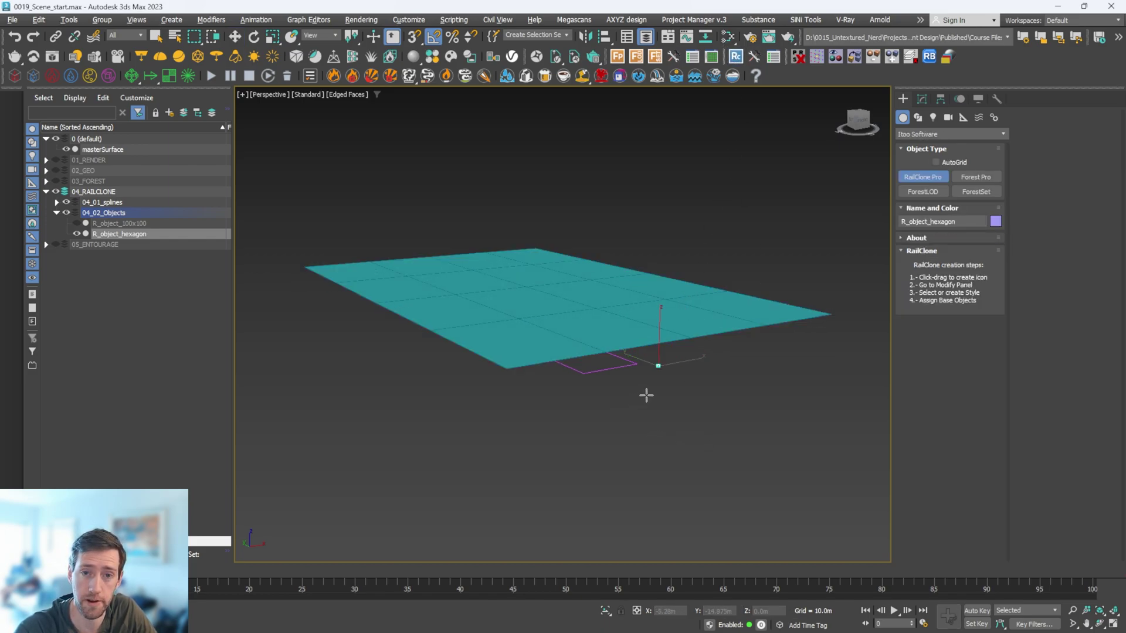
pyautogui.moveTo(645, 395); pyautogui.dragTo(658, 433)
pyautogui.press('w')
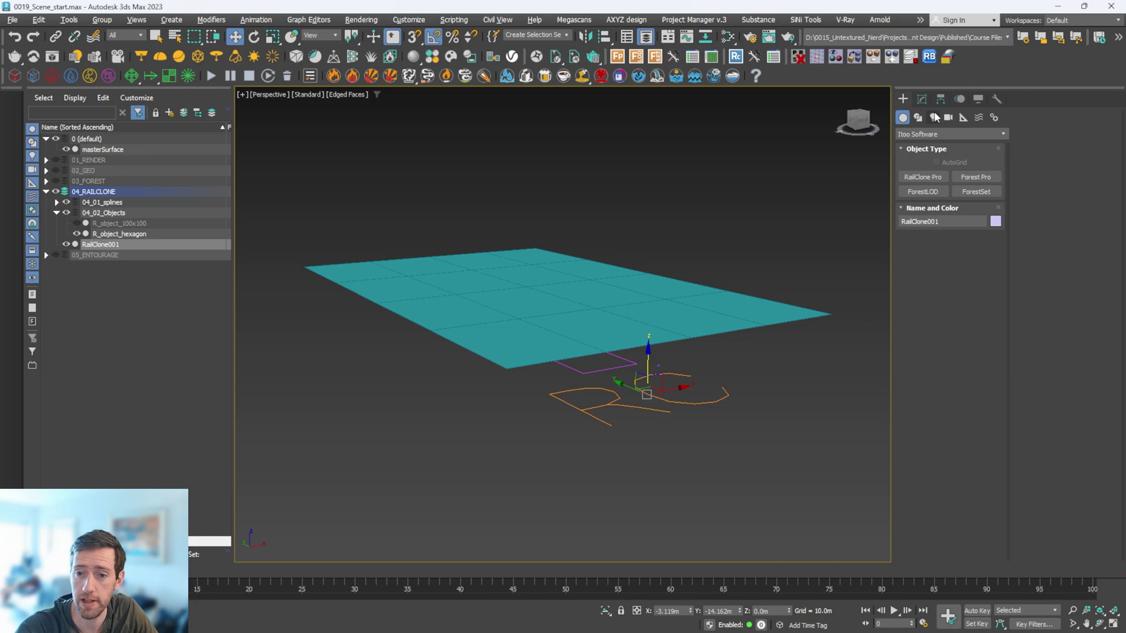
pyautogui.click(921, 101)
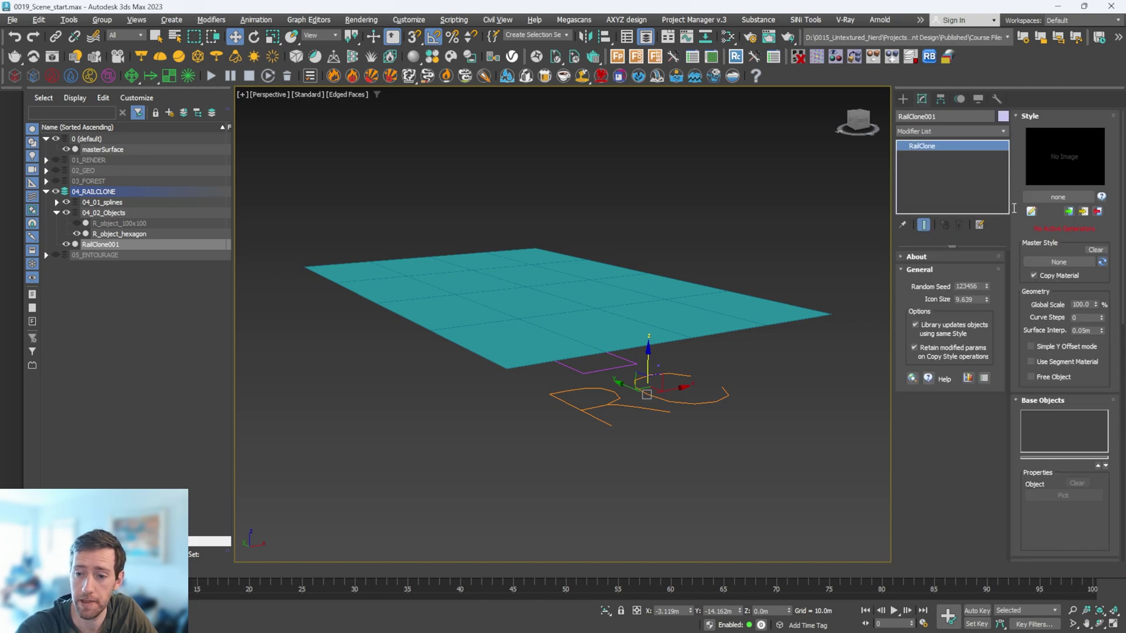
pyautogui.click(1032, 212)
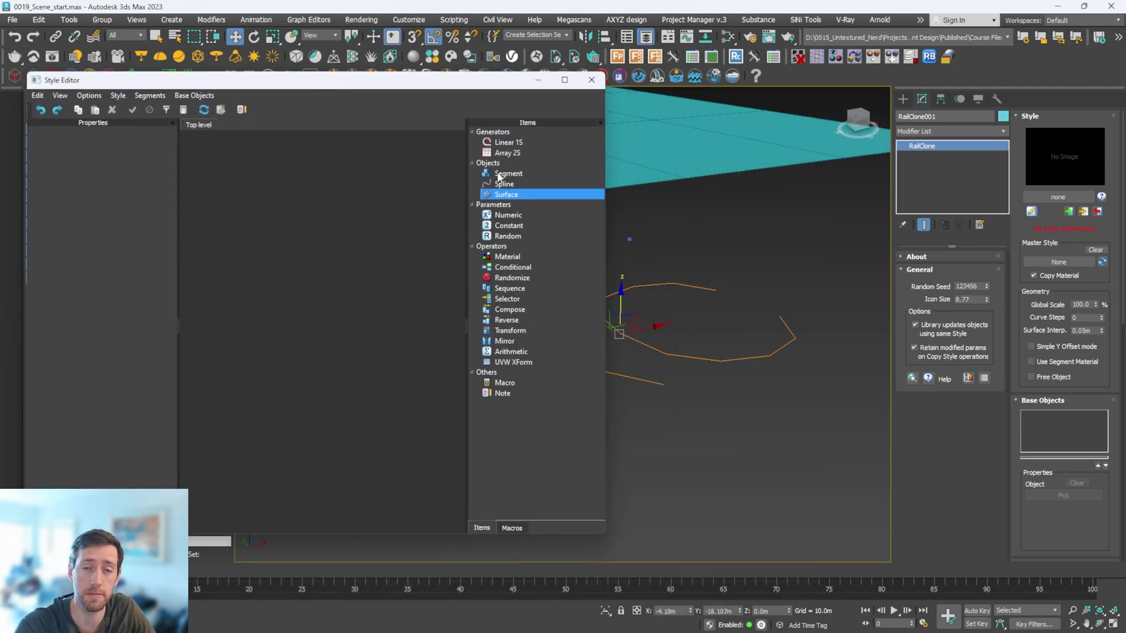
# Add Segment, Spline and Surface nodes to the RailClone style
pyautogui.moveTo(507, 174); pyautogui.dragTo(353, 243)
pyautogui.moveTo(500, 195); pyautogui.dragTo(364, 291)
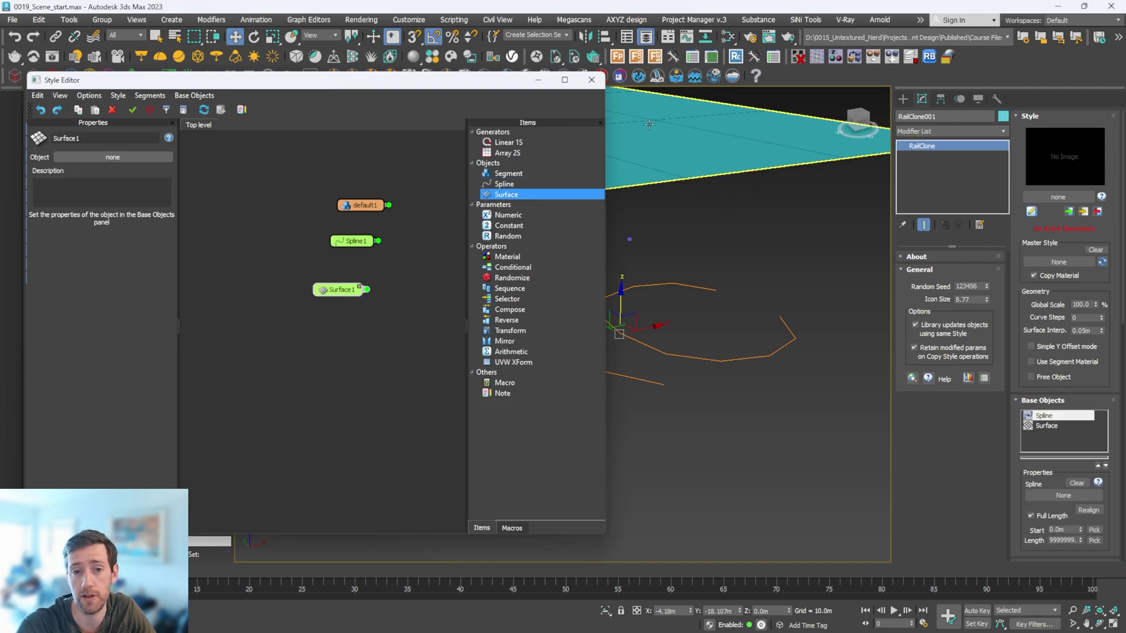
pyautogui.moveTo(419, 89); pyautogui.dragTo(389, 91)
pyautogui.moveTo(740, 235); pyautogui.dragTo(802, 236, button='middle')
pyautogui.scroll(3, 697, 234)
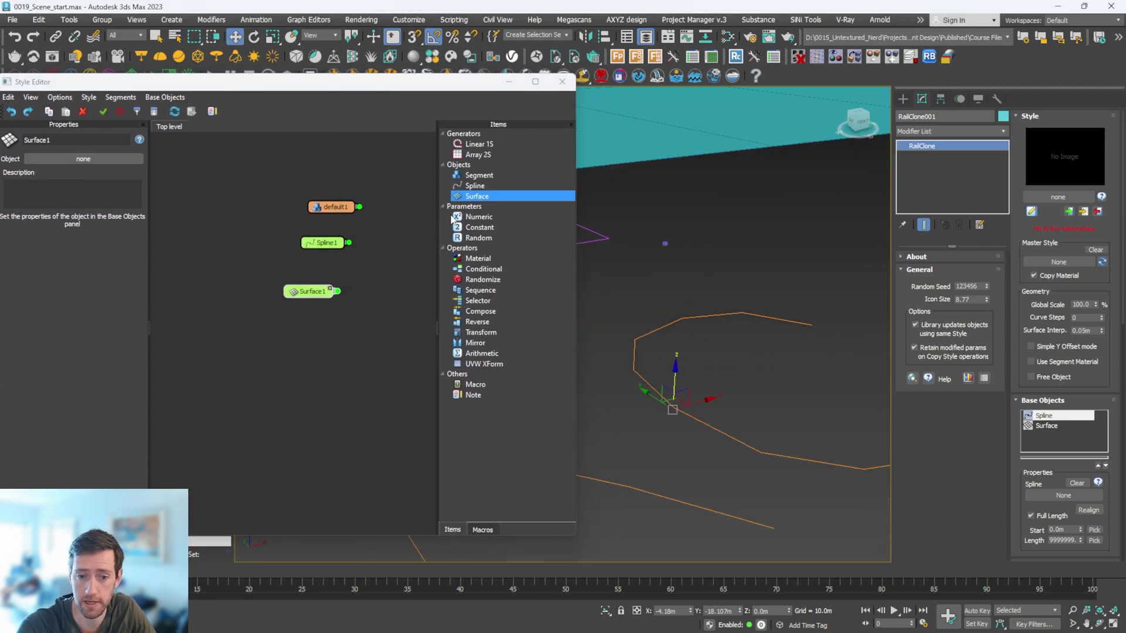
# Assign R_object_hexagon, R_spline_pavement and masterSurface to the Segment, Spline and Surface nodes
pyautogui.click(324, 208)
pyautogui.click(83, 173)
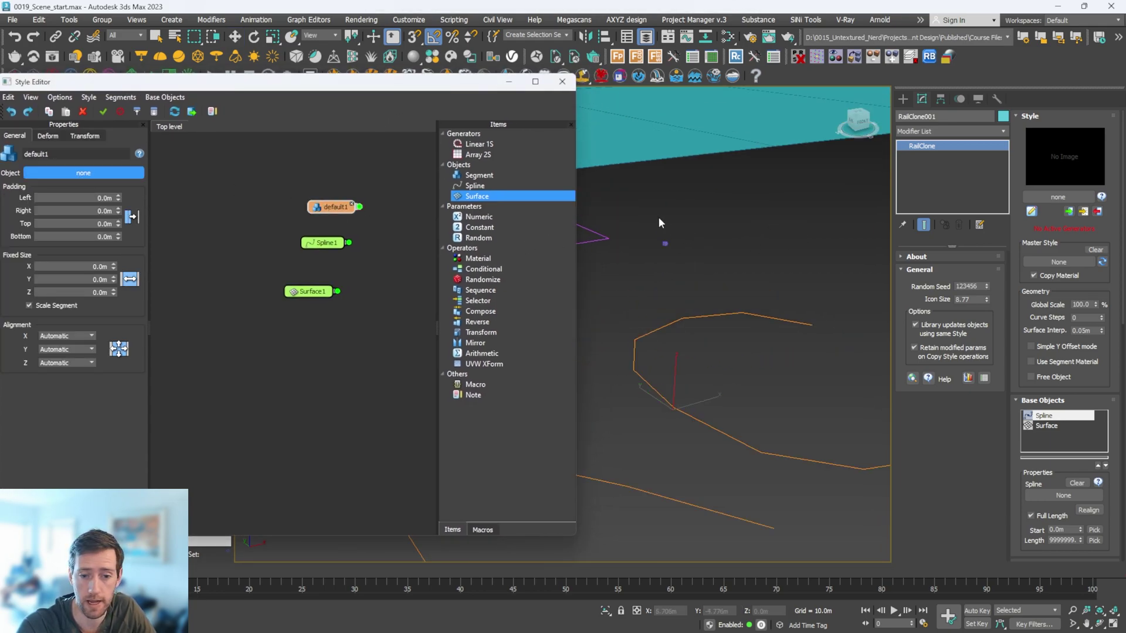
pyautogui.click(670, 253)
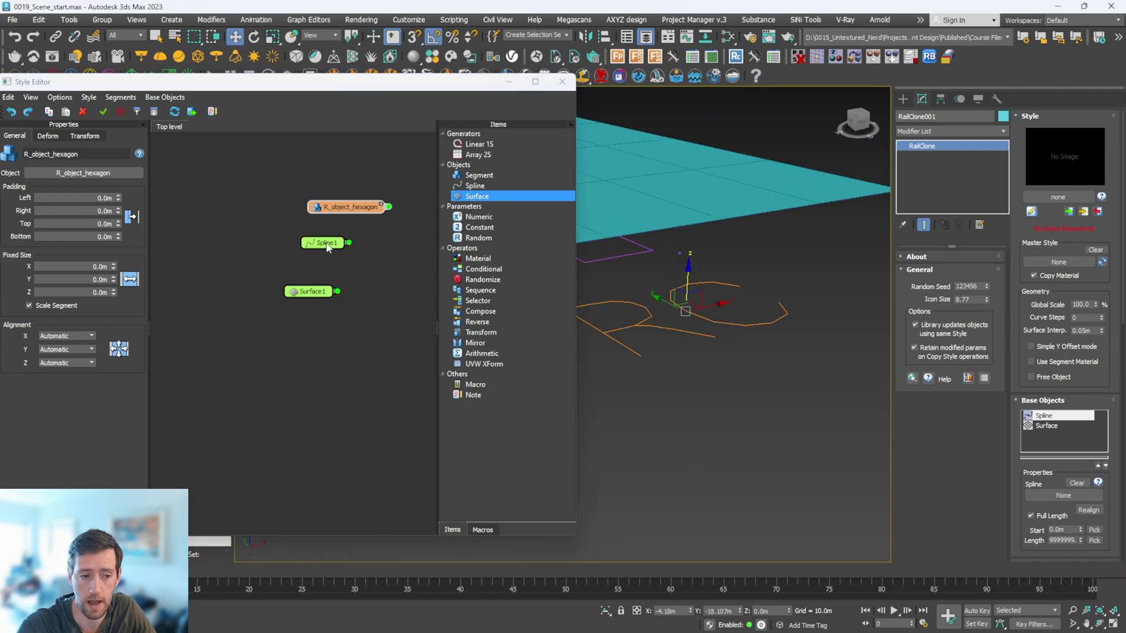
pyautogui.click(326, 243)
pyautogui.click(84, 159)
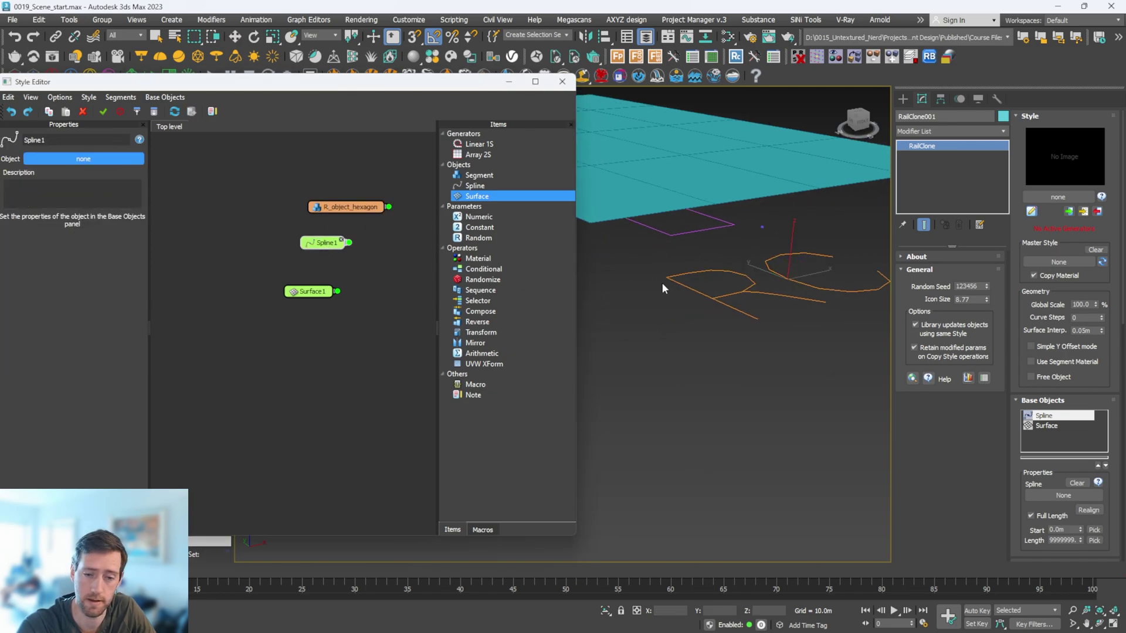
pyautogui.click(681, 205)
pyautogui.scroll(-2, 308, 287)
pyautogui.click(313, 286)
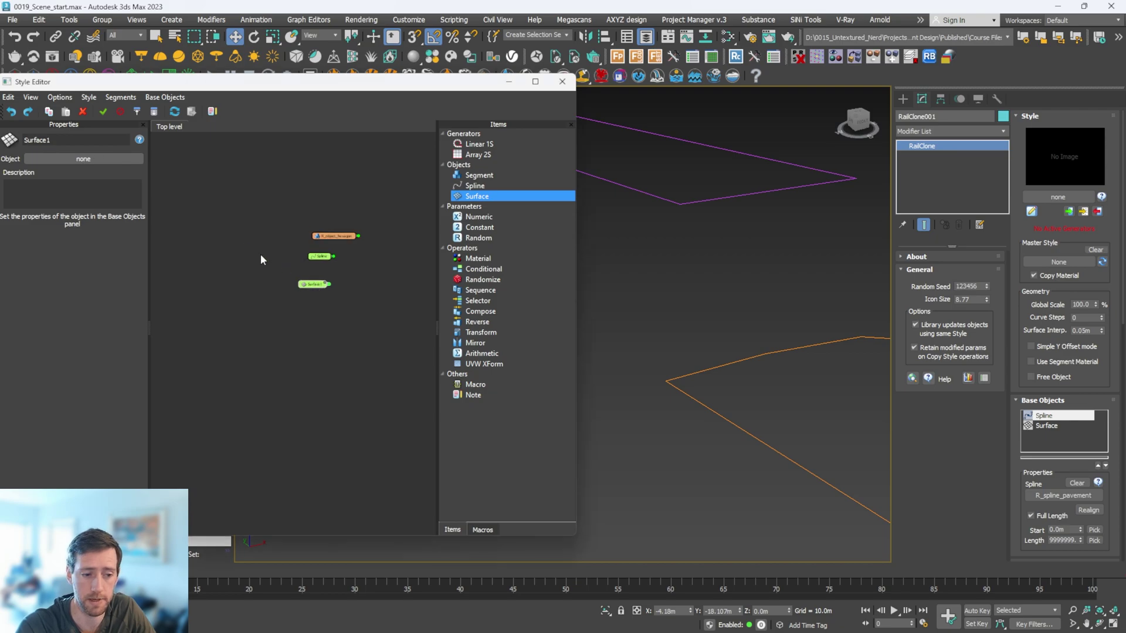
pyautogui.click(98, 159)
pyautogui.click(782, 253)
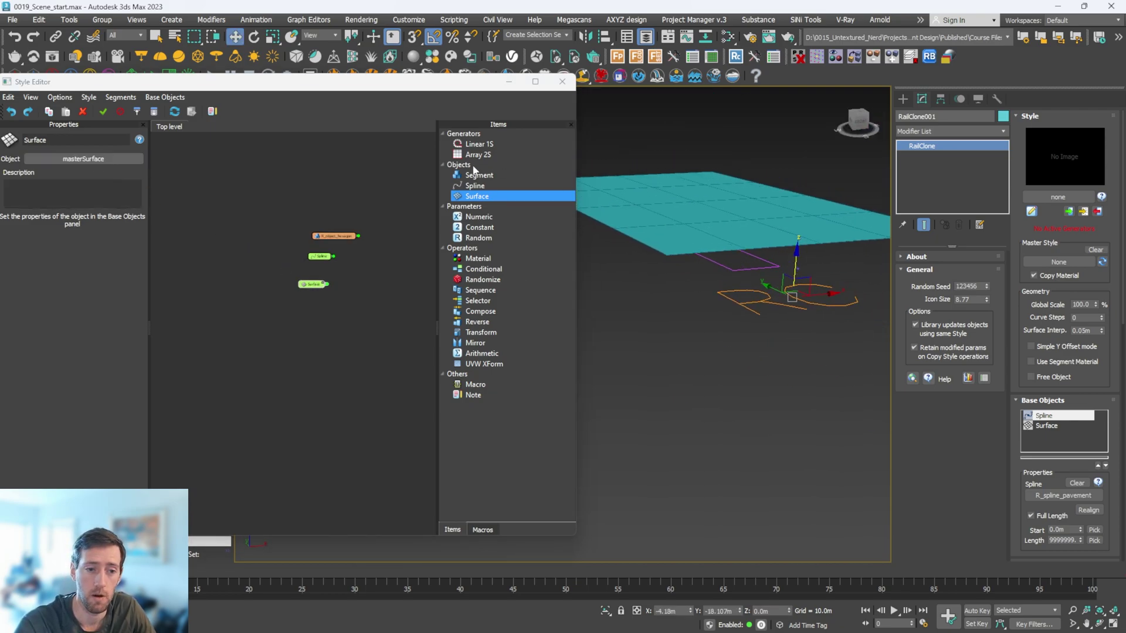
# Add the Hexagon Floor Macro from Generators > Floors to the style graph
pyautogui.click(481, 148)
pyautogui.click(486, 155)
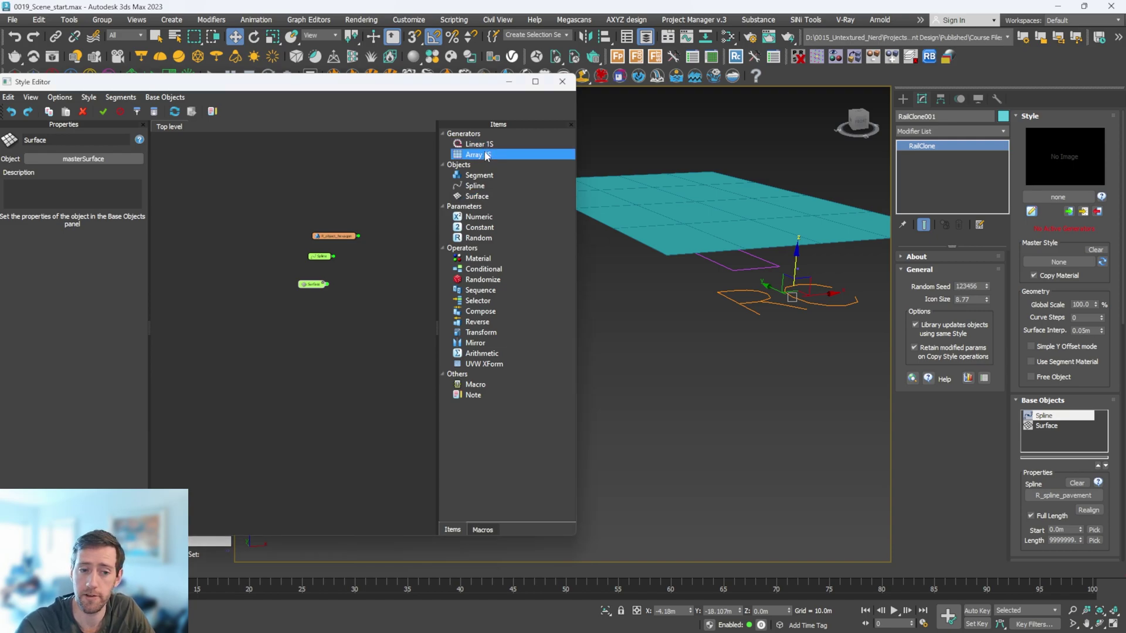
pyautogui.click(480, 531)
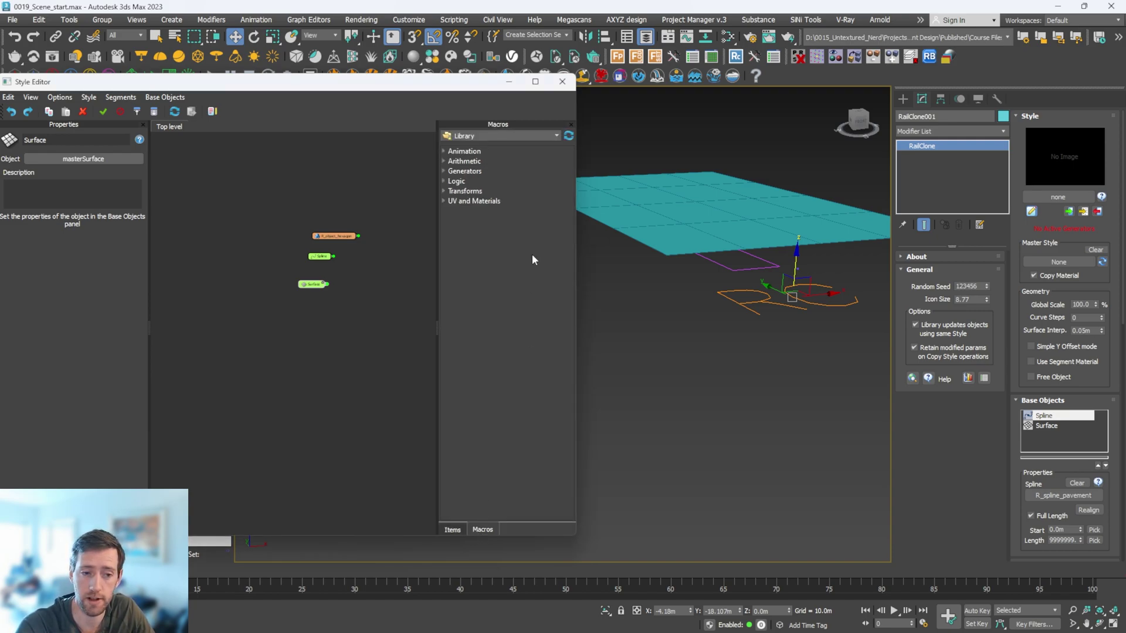
pyautogui.click(444, 172)
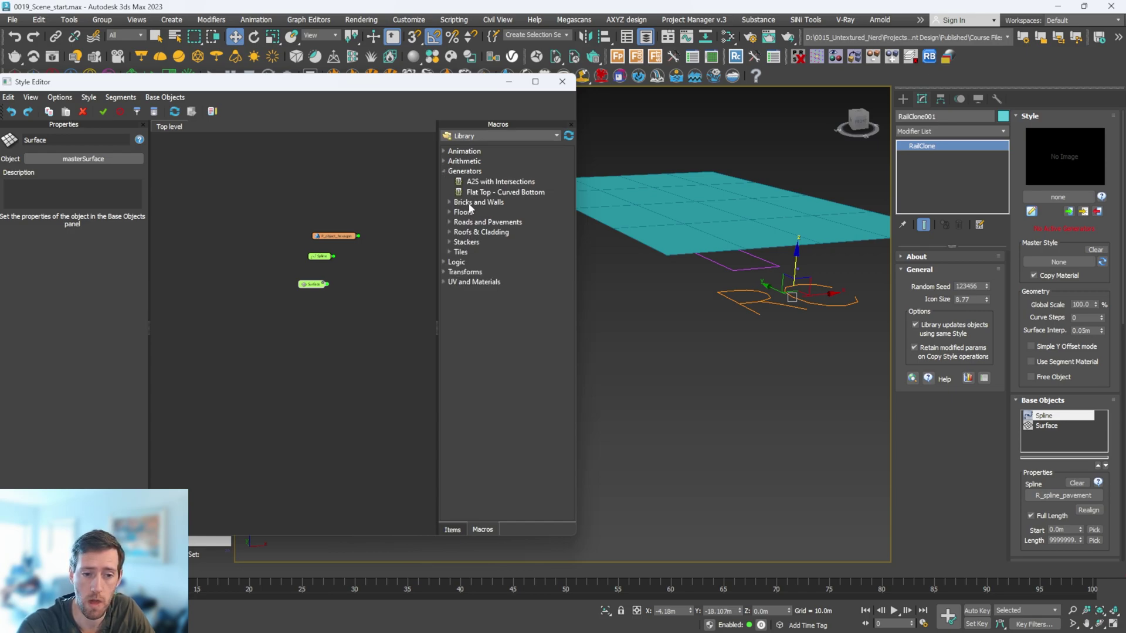
pyautogui.click(450, 212)
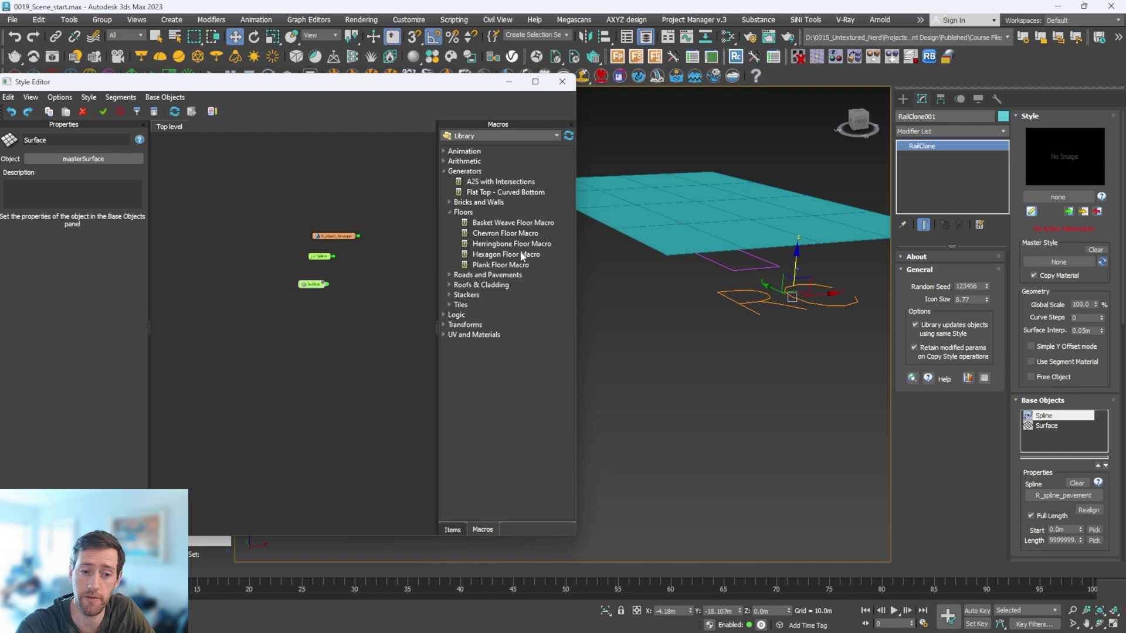
pyautogui.moveTo(520, 258); pyautogui.dragTo(388, 328)
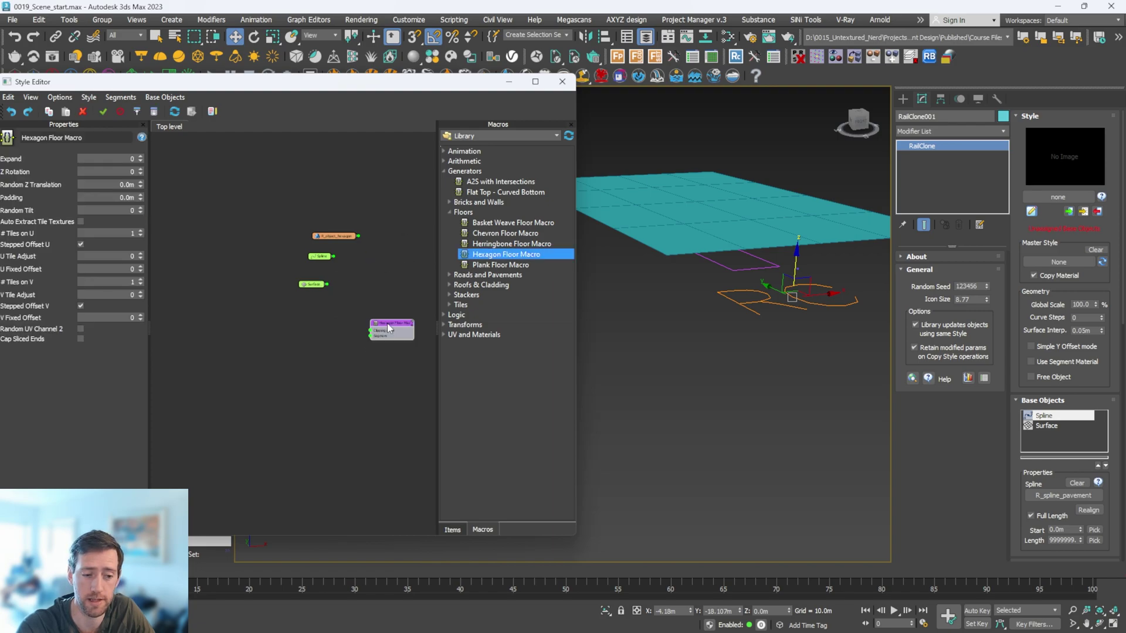
# Wire the Spline node into the macro's Clipping area input
pyautogui.scroll(3, 352, 279)
pyautogui.moveTo(374, 288); pyautogui.dragTo(276, 209, button='middle')
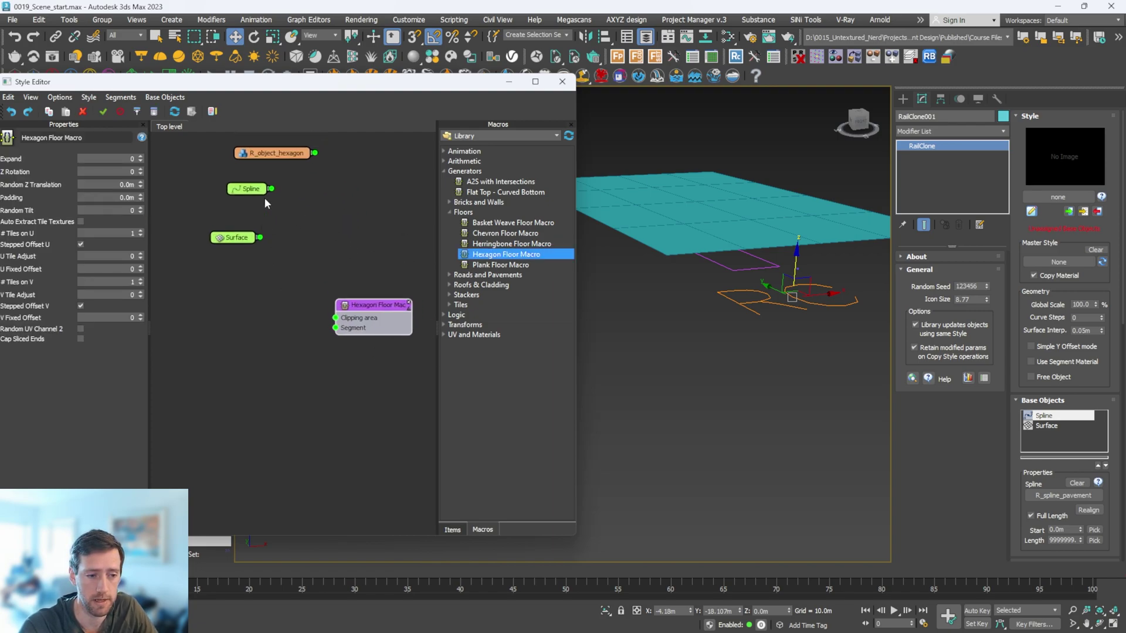
pyautogui.moveTo(270, 189); pyautogui.dragTo(337, 321)
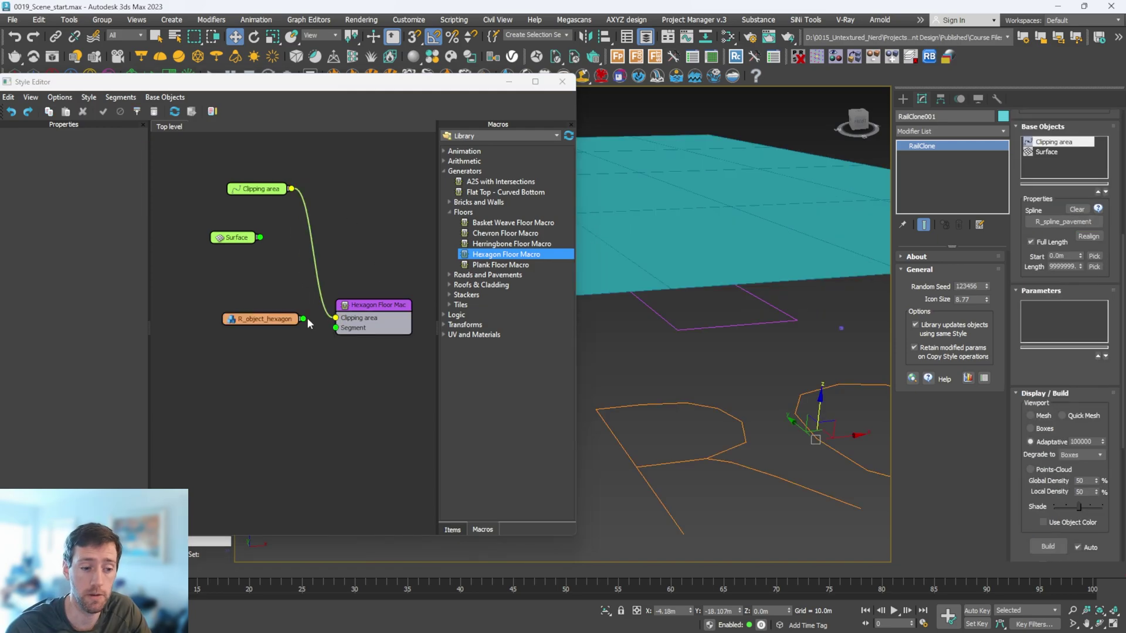
pyautogui.moveTo(303, 319); pyautogui.dragTo(340, 333)
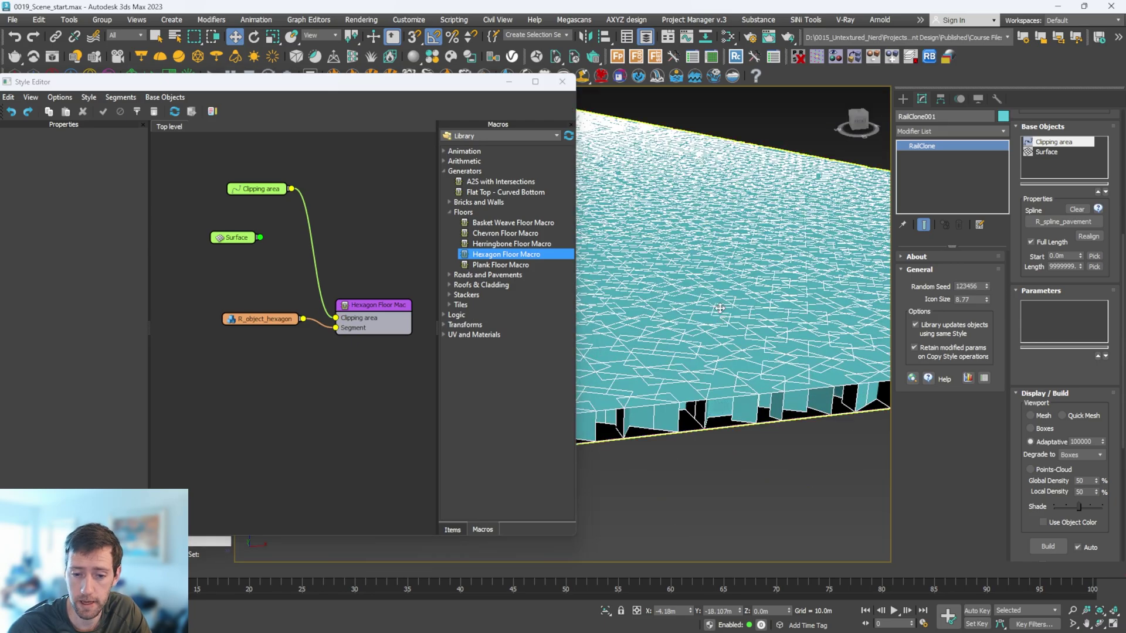
pyautogui.moveTo(707, 343); pyautogui.dragTo(711, 337, button='middle')
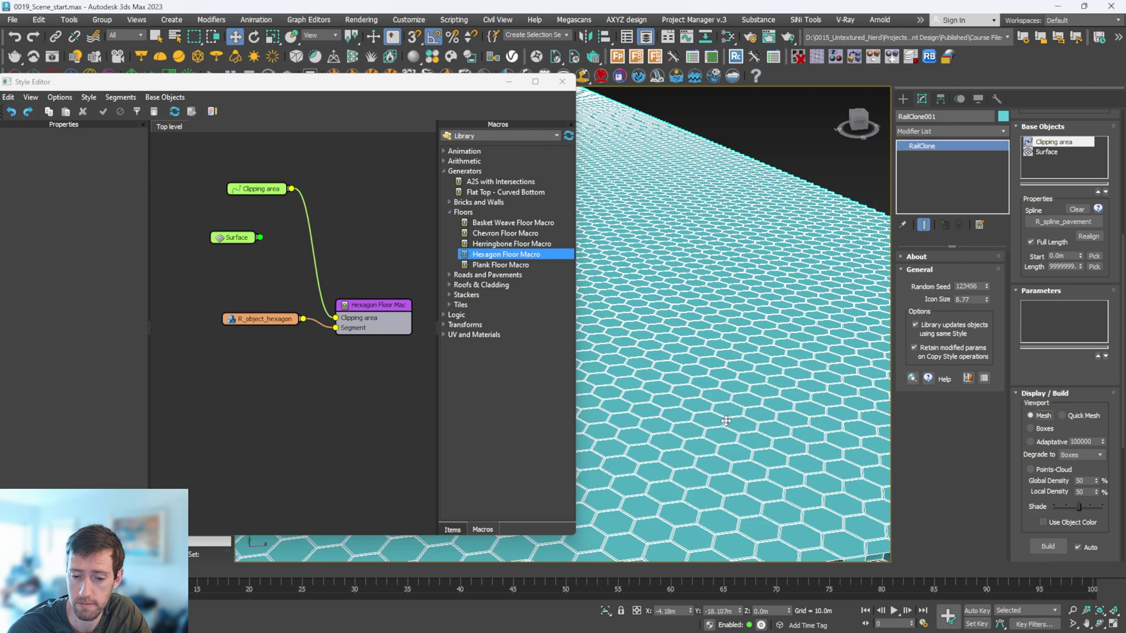
pyautogui.scroll(6, 728, 425)
pyautogui.scroll(-7, 728, 426)
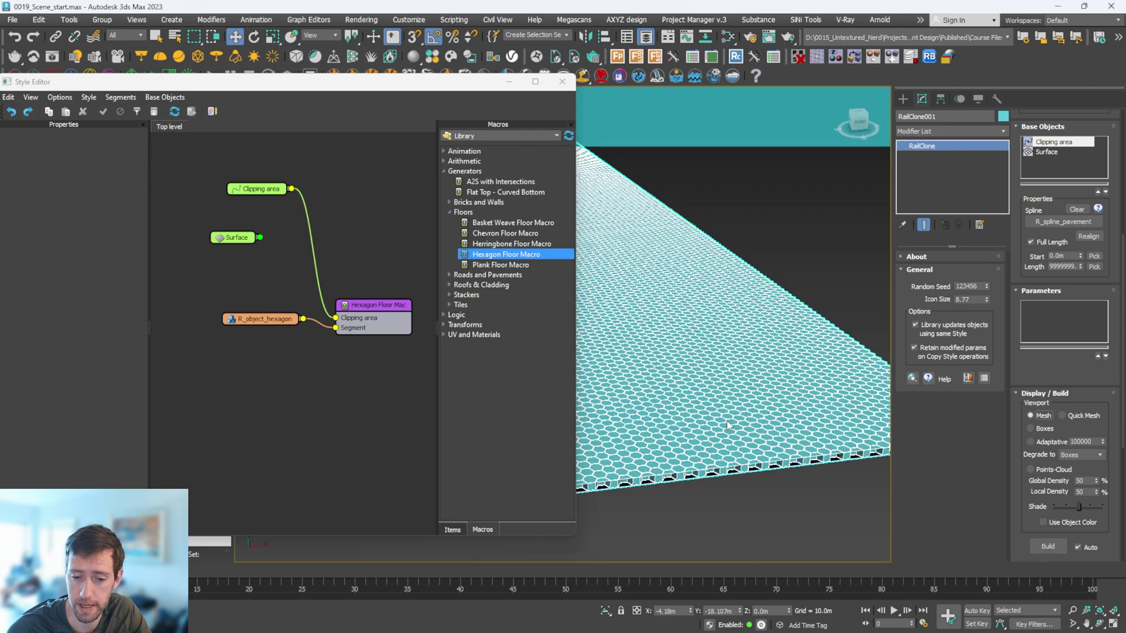
pyautogui.scroll(2, 727, 424)
pyautogui.click(1031, 442)
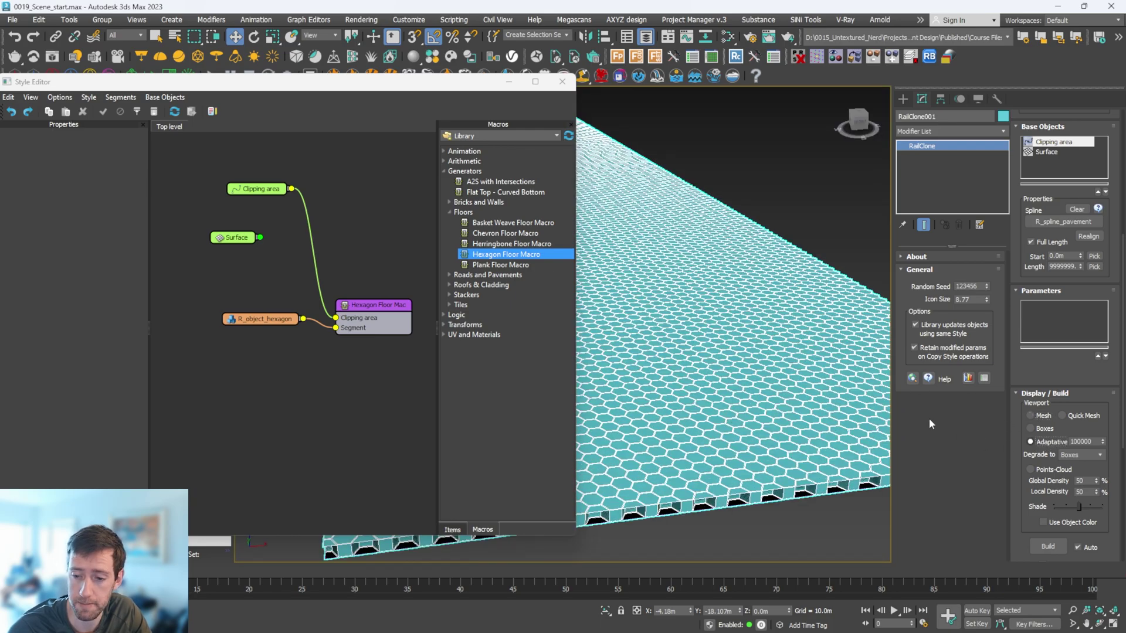
pyautogui.scroll(-2, 730, 308)
pyautogui.scroll(6, 730, 308)
pyautogui.scroll(-4, 729, 307)
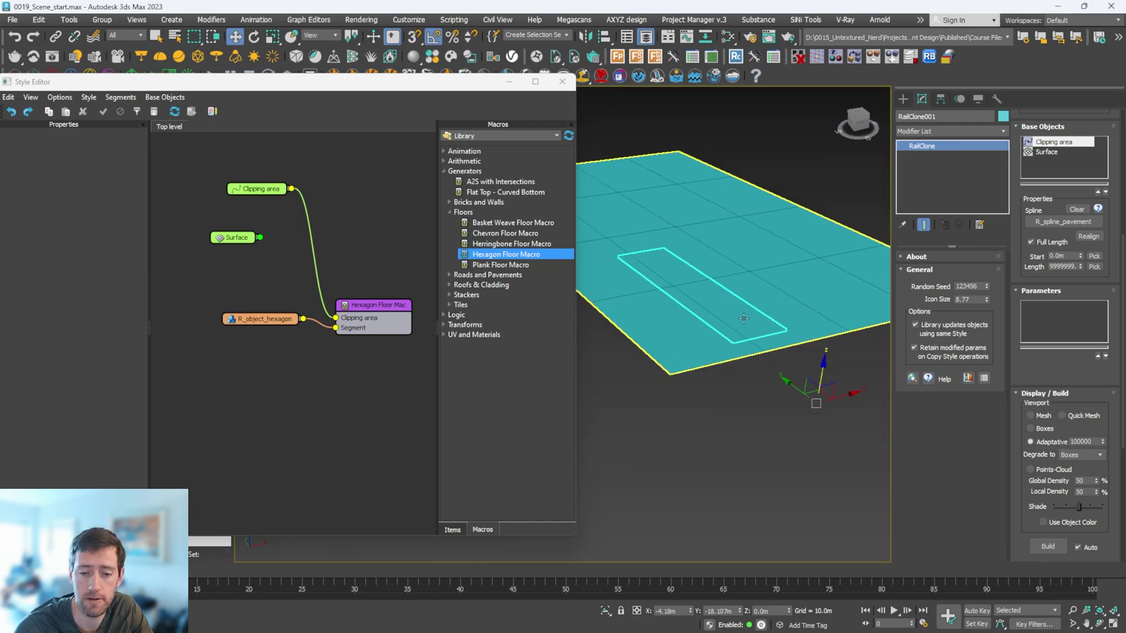
pyautogui.keyDown('alt'); pyautogui.moveTo(730, 324); pyautogui.dragTo(739, 302, button='middle'); pyautogui.keyUp('alt')
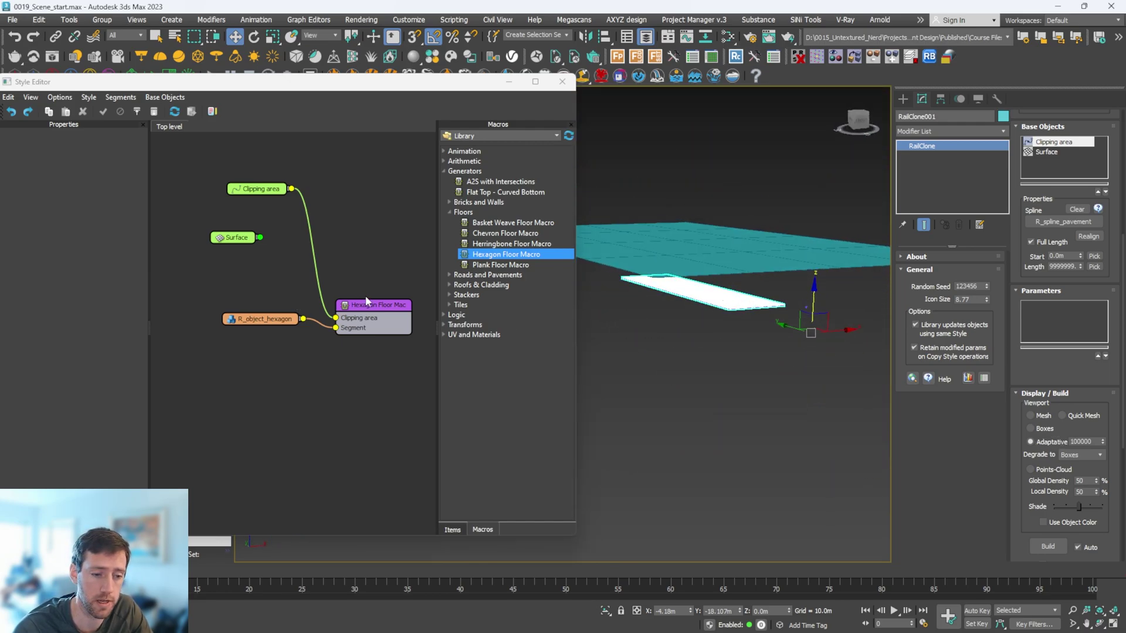
# Inside the Hexagon Floor Macro, expose the array's Surface input as a macro input
pyautogui.click(359, 333)
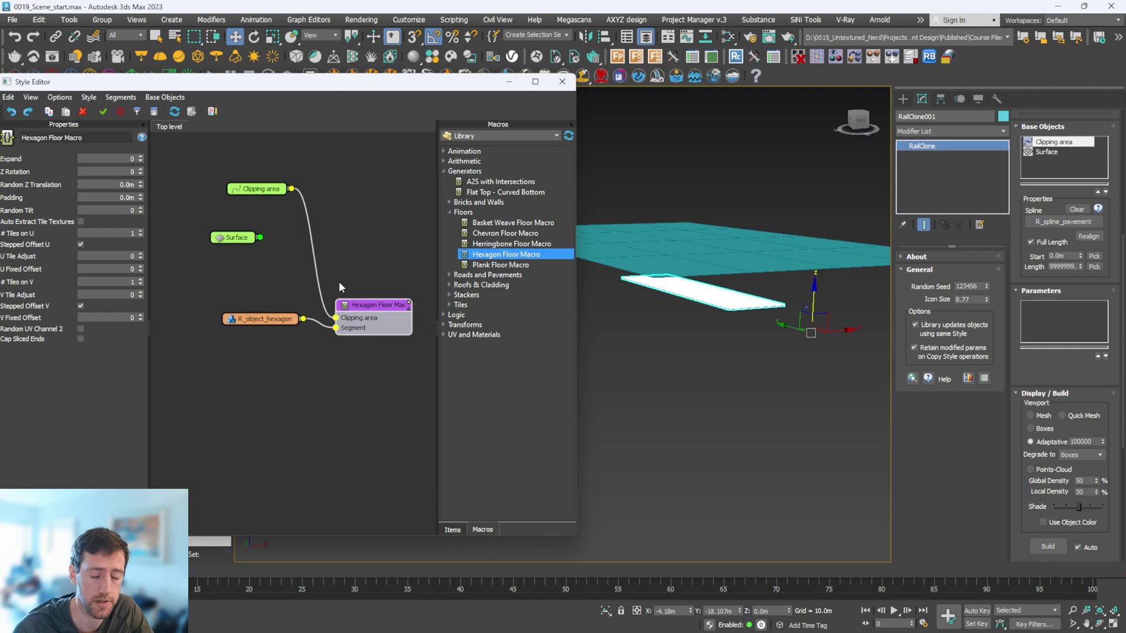
pyautogui.rightClick(366, 314)
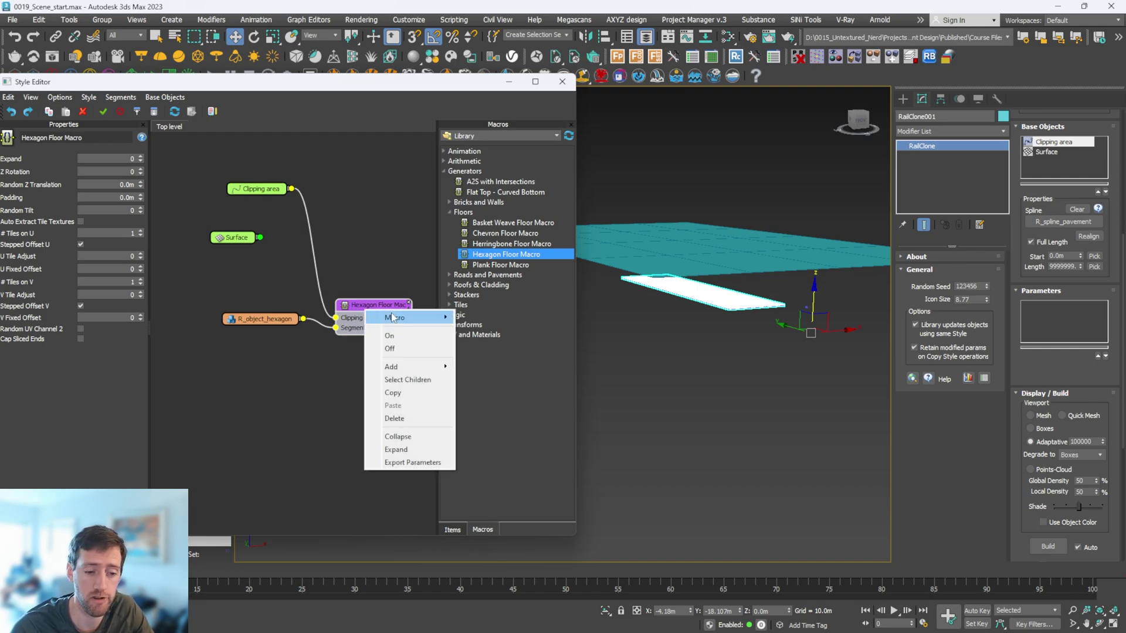
pyautogui.moveTo(437, 320)
pyautogui.click(476, 320)
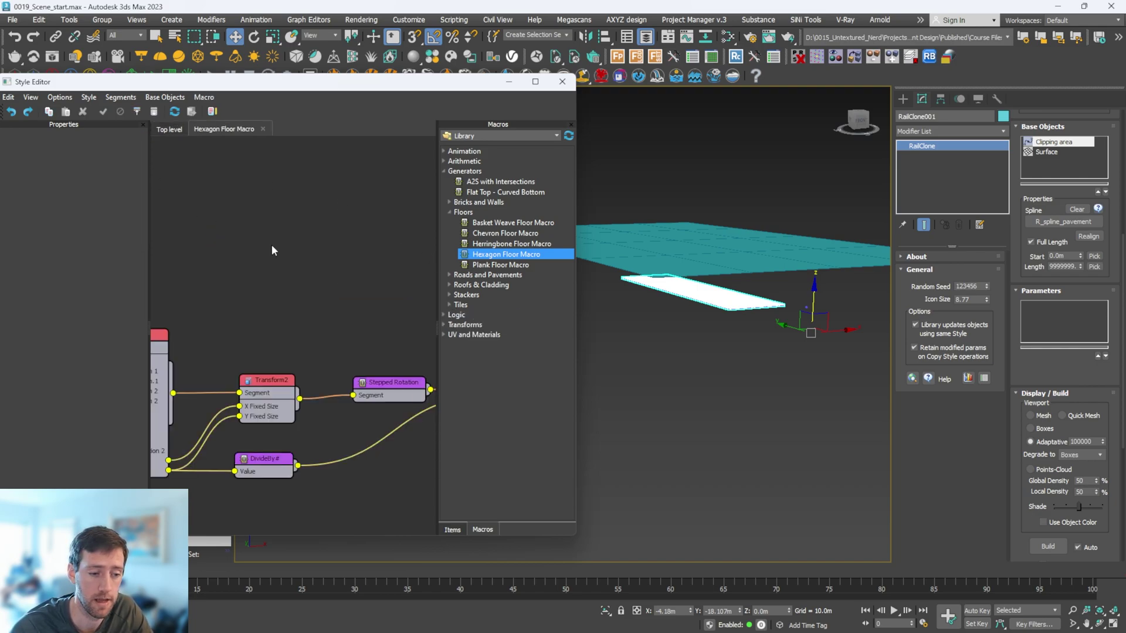
pyautogui.scroll(-6, 273, 249)
pyautogui.scroll(6, 283, 284)
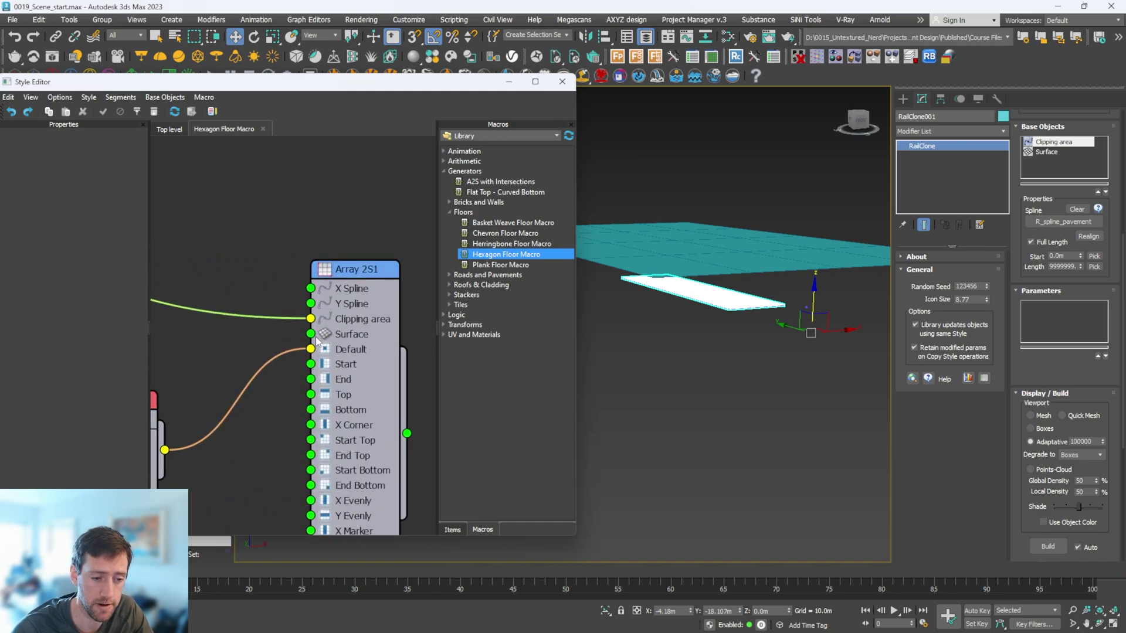
pyautogui.moveTo(311, 334); pyautogui.dragTo(201, 189)
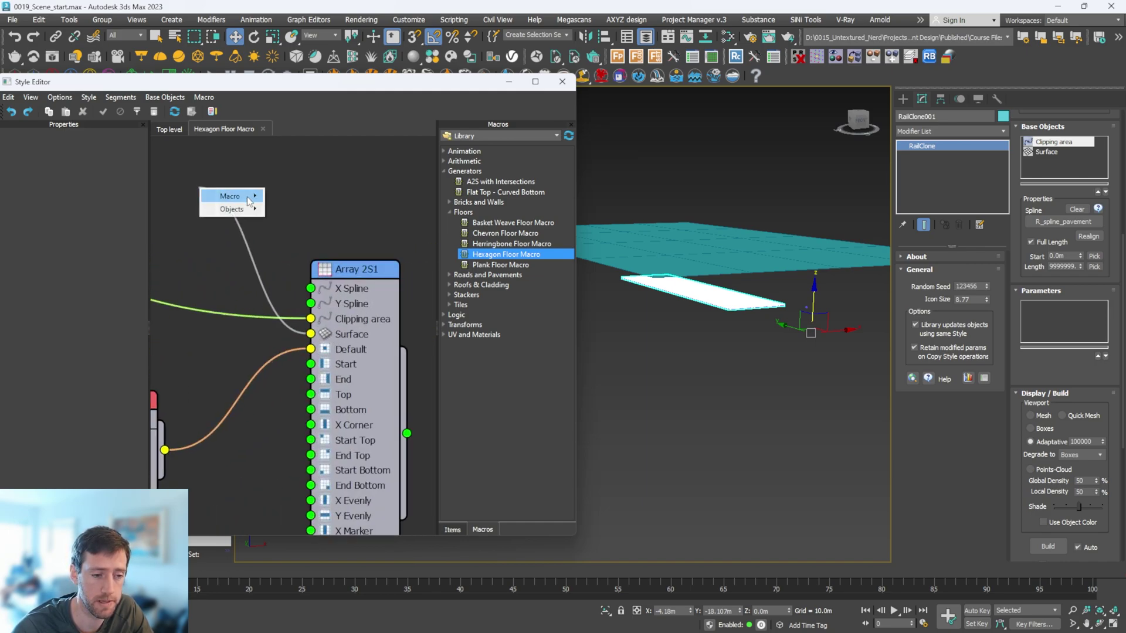
pyautogui.moveTo(251, 201)
pyautogui.click(295, 200)
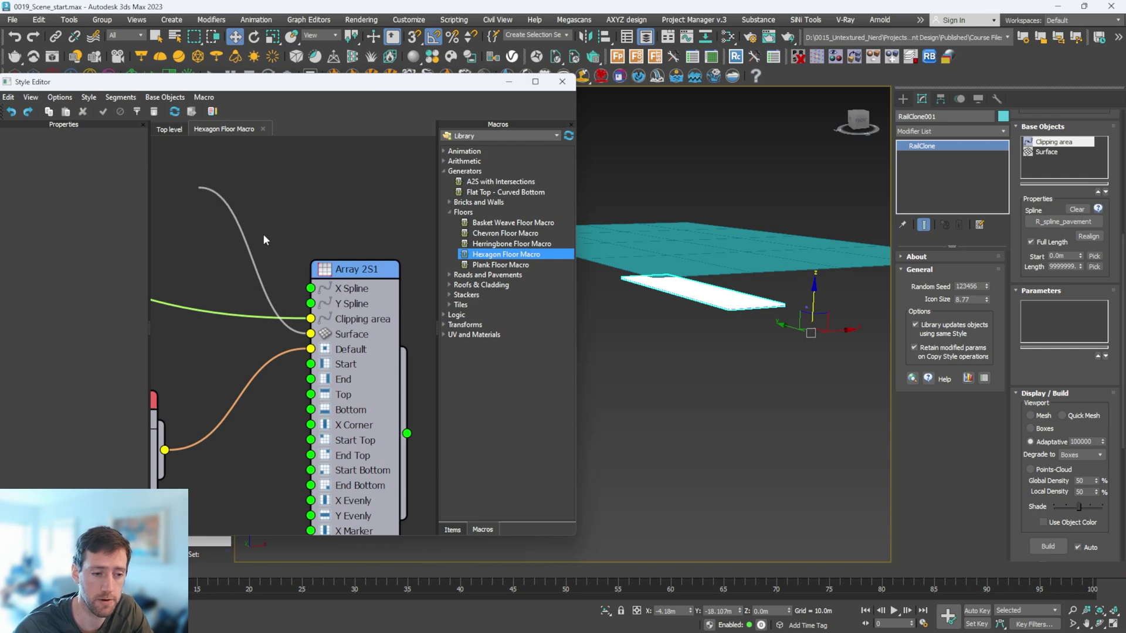
pyautogui.moveTo(176, 189); pyautogui.dragTo(267, 198, button='middle')
pyautogui.moveTo(267, 199); pyautogui.dragTo(272, 211)
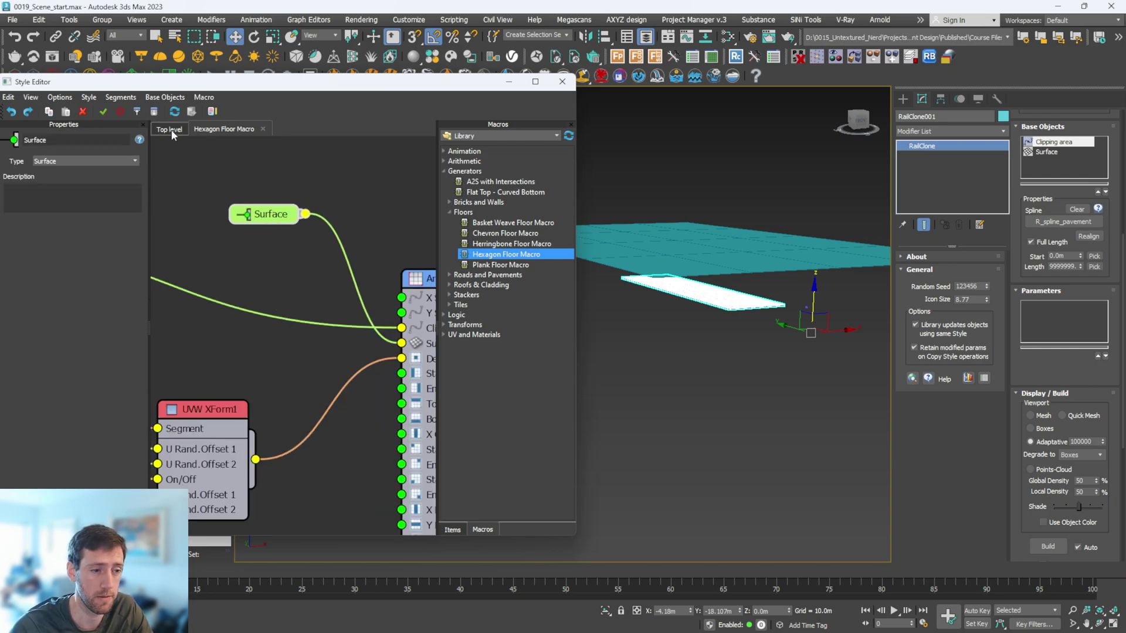
# Wire the top-level Surface node into the macro's new Surface input
pyautogui.click(170, 129)
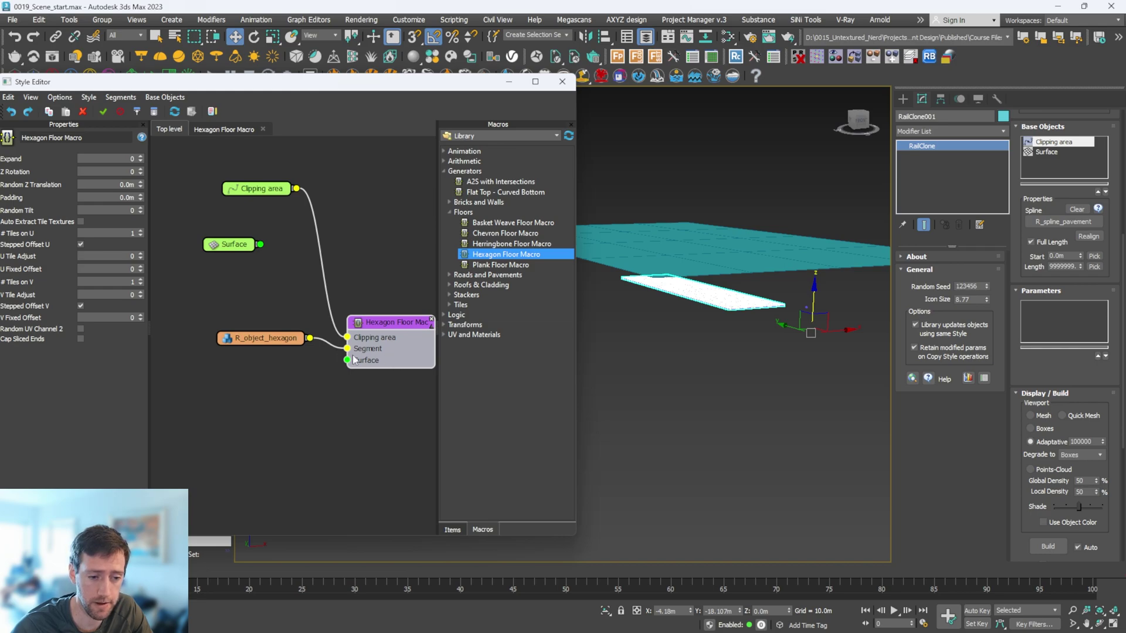
pyautogui.moveTo(261, 245); pyautogui.dragTo(347, 360)
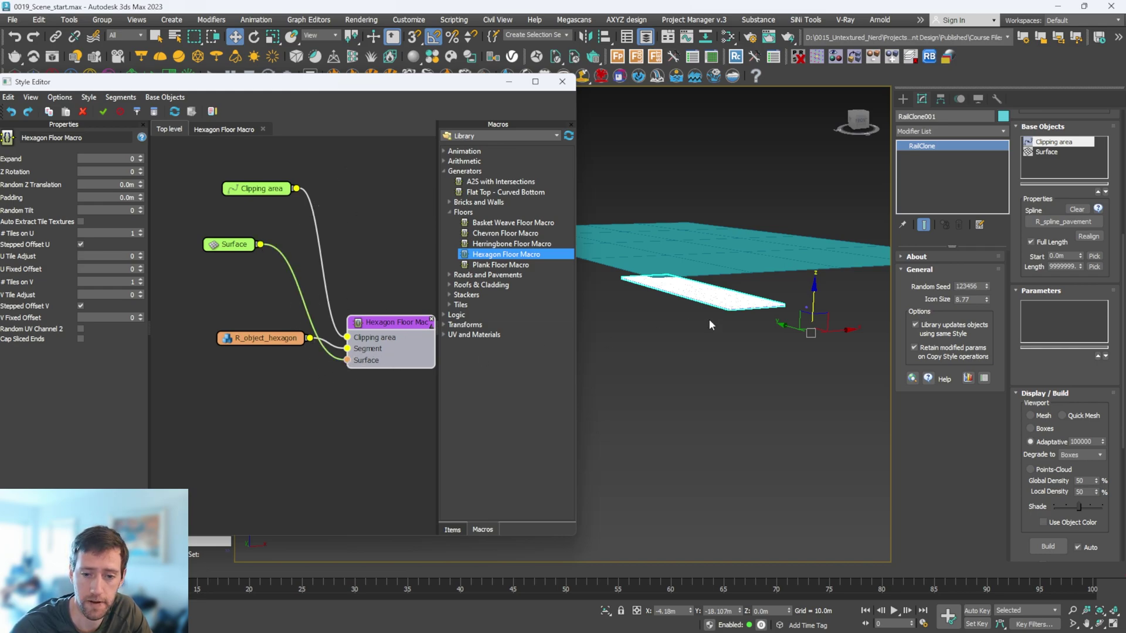
pyautogui.keyDown('alt'); pyautogui.moveTo(709, 319); pyautogui.dragTo(735, 282, button='middle'); pyautogui.keyUp('alt')
pyautogui.scroll(8, 735, 282)
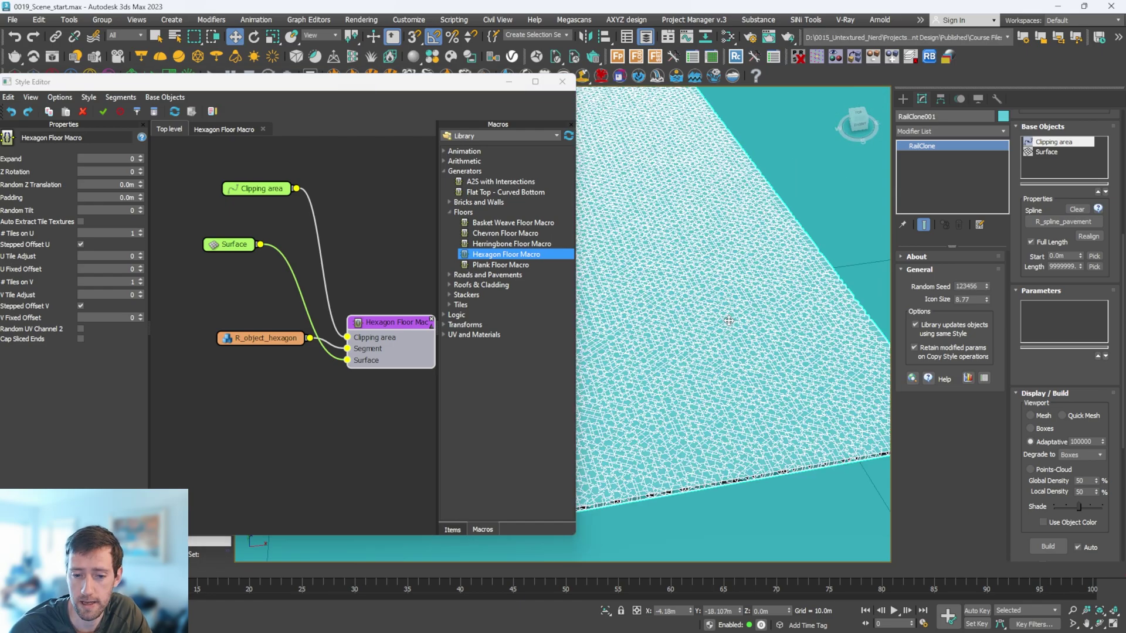
pyautogui.scroll(-7, 732, 317)
pyautogui.keyDown('alt'); pyautogui.moveTo(729, 329); pyautogui.dragTo(698, 311, button='middle'); pyautogui.keyUp('alt')
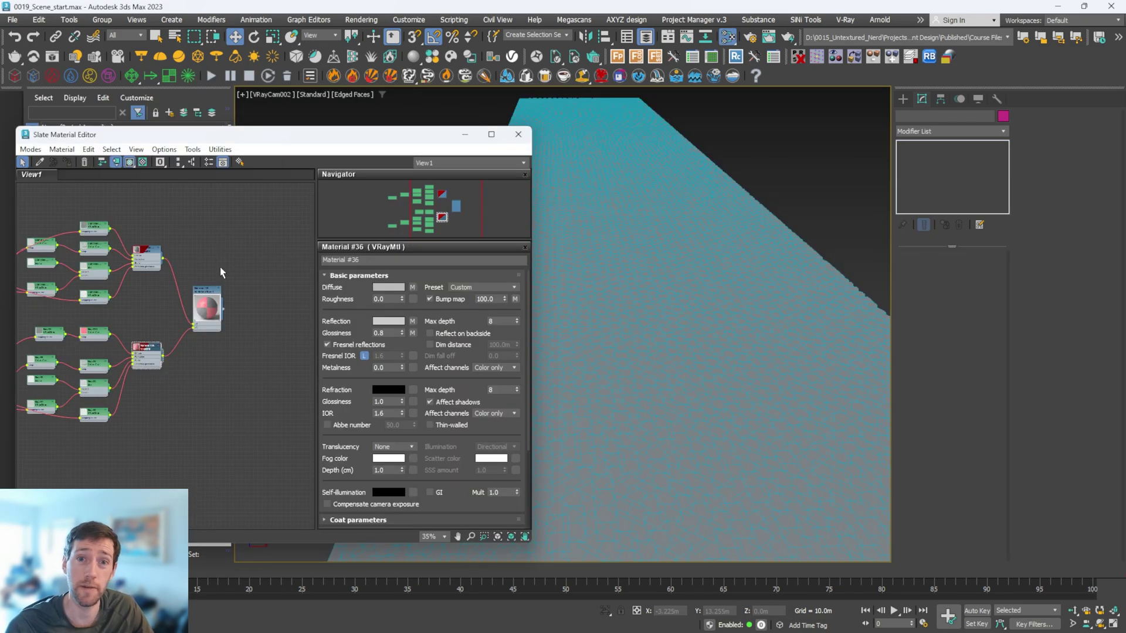
# Inspect the Material #35 Multi/Sub-Object and its first VRayMtl sub-material
pyautogui.scroll(5, 220, 267)
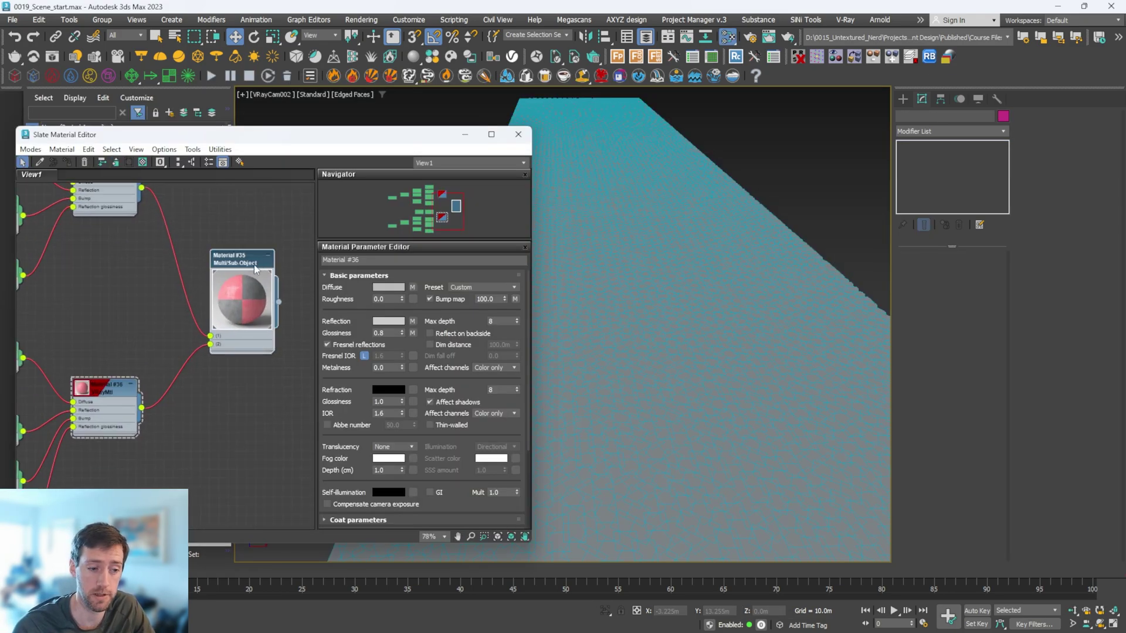
pyautogui.doubleClick(255, 269)
pyautogui.scroll(-3, 179, 288)
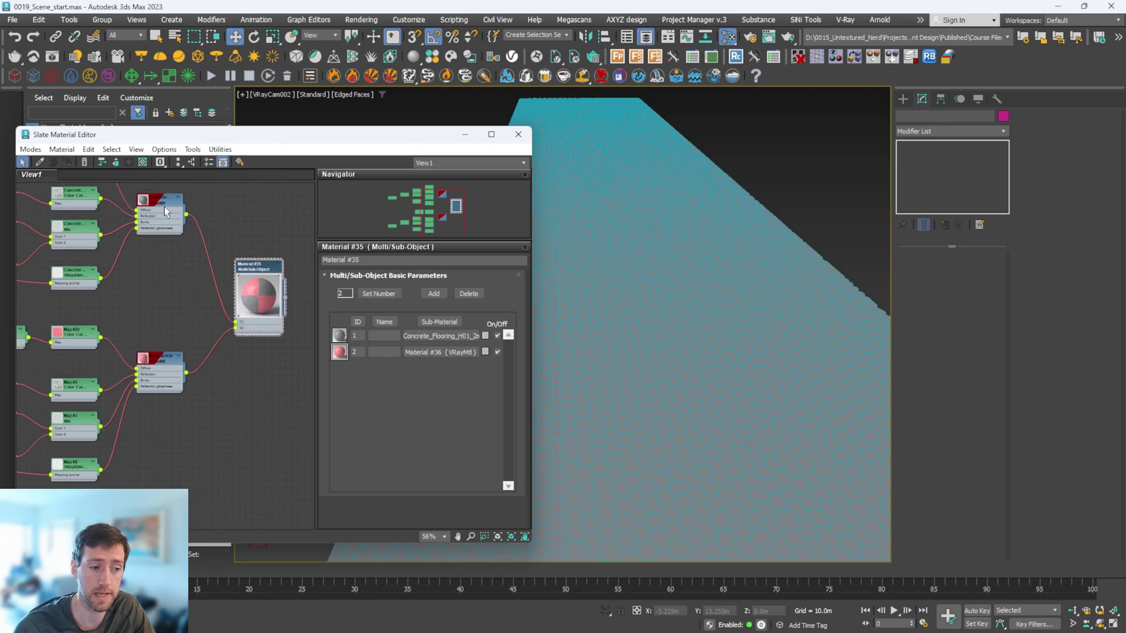
pyautogui.doubleClick(166, 213)
# Inspect Material #36 and its Map #20 color correction settings
pyautogui.doubleClick(158, 359)
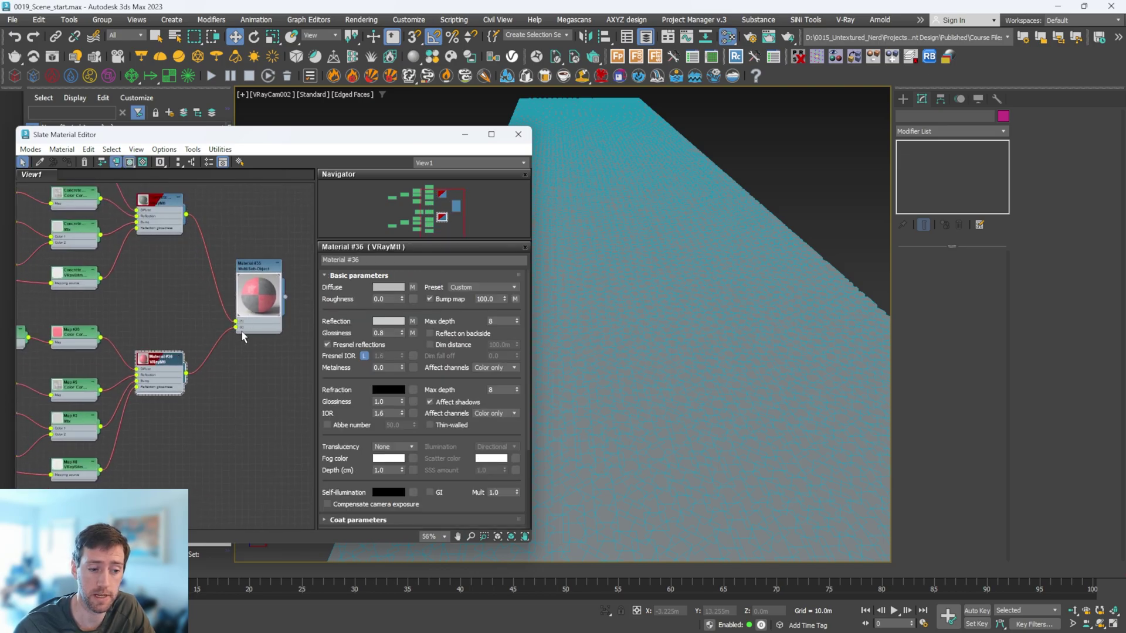
pyautogui.scroll(4, 241, 332)
pyautogui.scroll(-3, 139, 340)
pyautogui.moveTo(107, 254); pyautogui.dragTo(184, 294, button='middle')
pyautogui.scroll(-2, 137, 319)
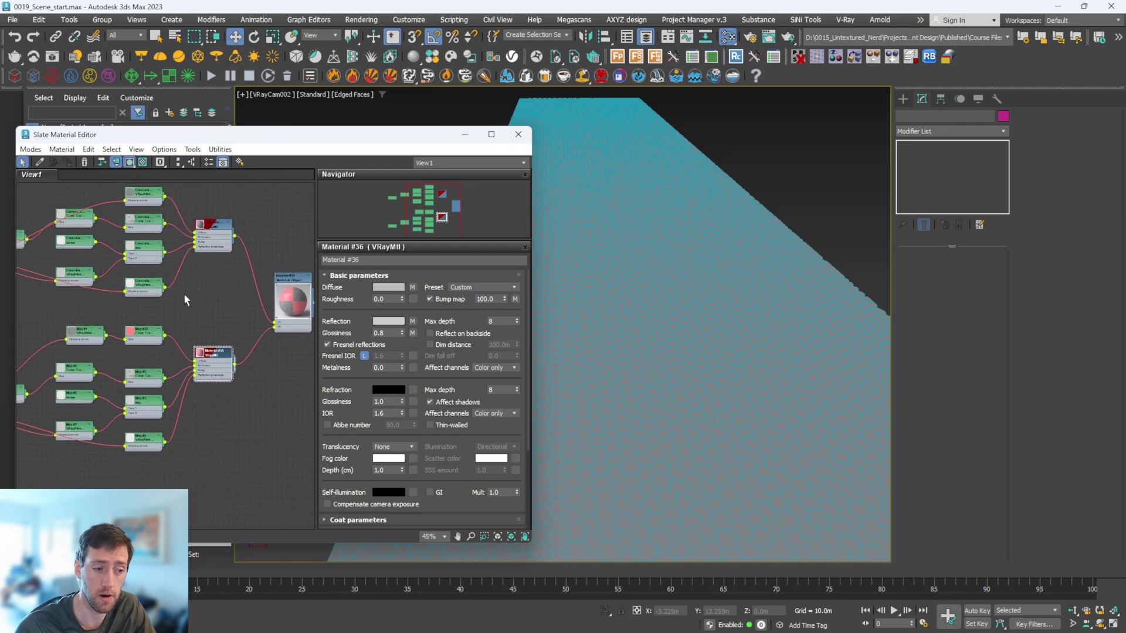
pyautogui.scroll(-1, 184, 300)
pyautogui.scroll(4, 150, 325)
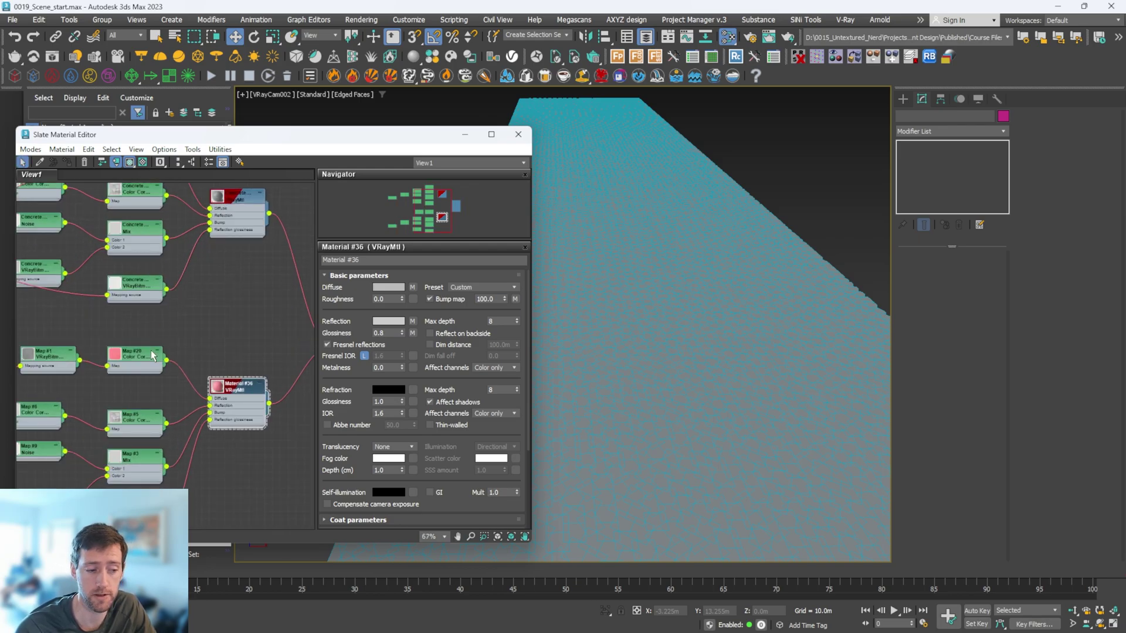
pyautogui.doubleClick(102, 336)
pyautogui.scroll(2, 103, 336)
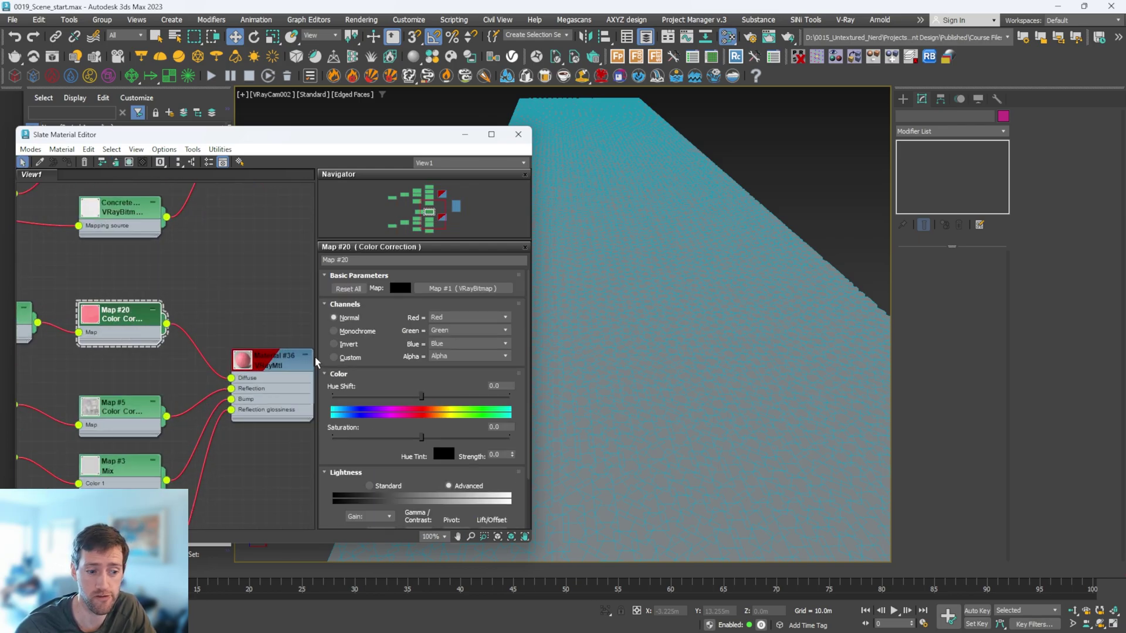
# Review Material #35 once more and select the RailClone001 paving
pyautogui.moveTo(255, 282); pyautogui.dragTo(63, 297, button='middle')
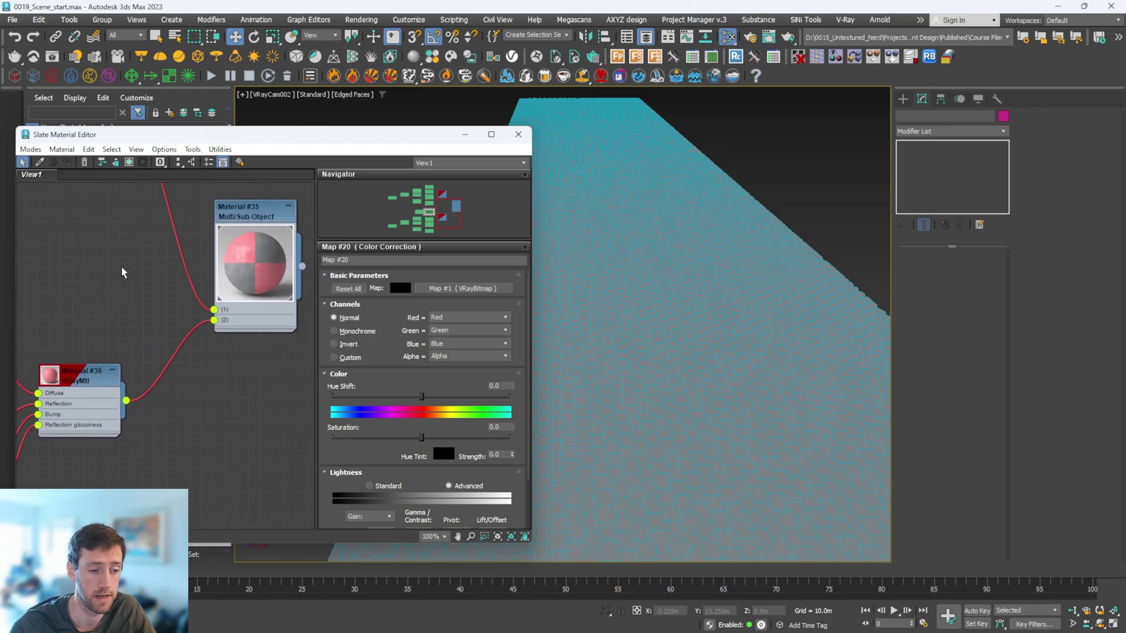
pyautogui.moveTo(120, 270); pyautogui.dragTo(118, 309, button='middle')
pyautogui.scroll(-1, 117, 309)
pyautogui.doubleClick(219, 265)
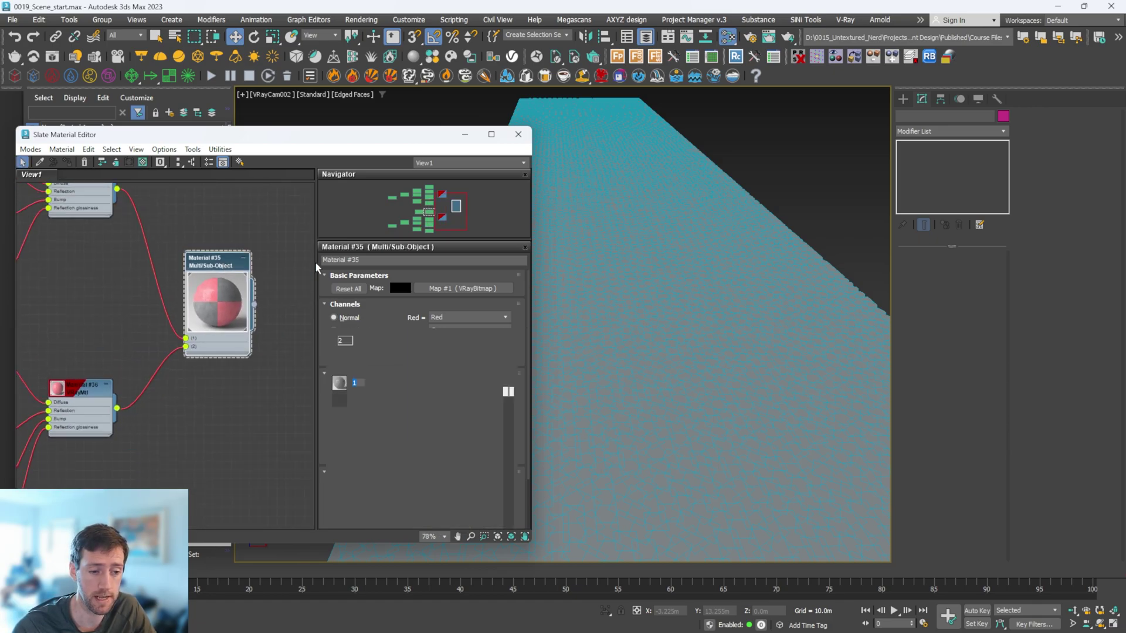
pyautogui.click(690, 289)
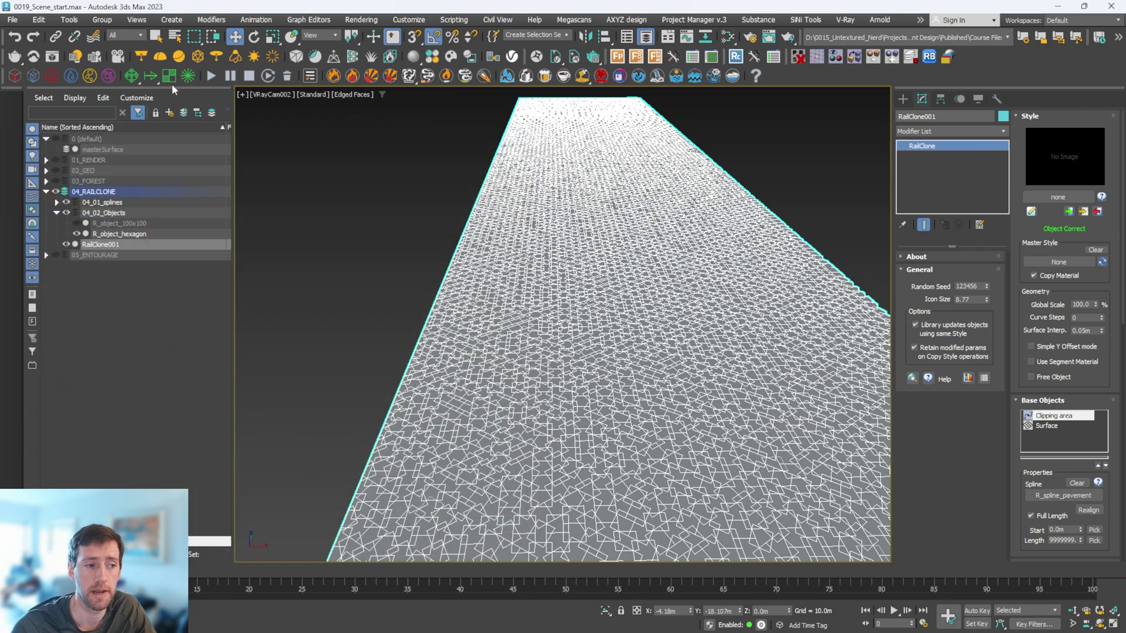
# Render the scene and add a Material operator to the style graph
pyautogui.click(50, 59)
pyautogui.scroll(2, 611, 346)
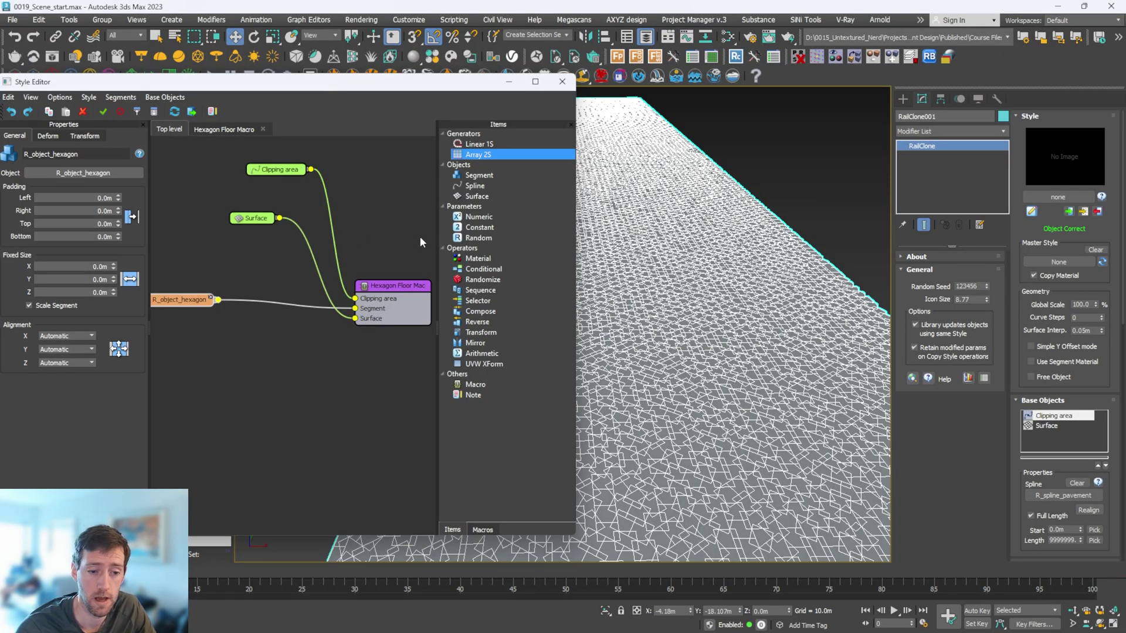
pyautogui.moveTo(188, 301); pyautogui.dragTo(220, 304)
pyautogui.moveTo(216, 275); pyautogui.dragTo(250, 237, button='middle')
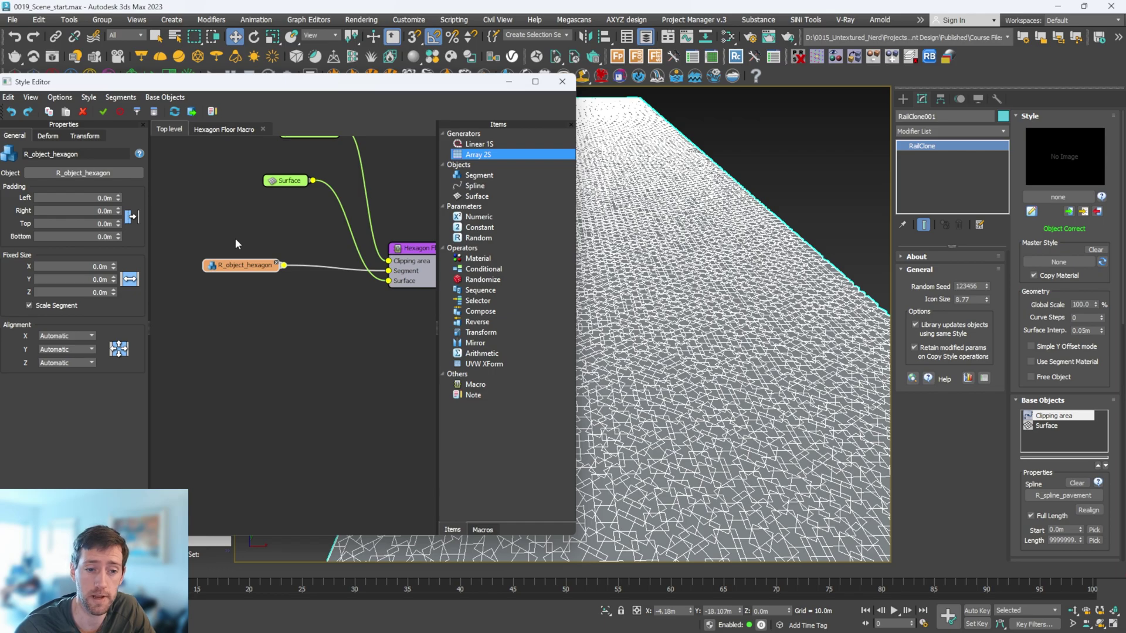
pyautogui.moveTo(482, 263); pyautogui.dragTo(294, 307)
pyautogui.moveTo(272, 286); pyautogui.dragTo(319, 287, button='middle')
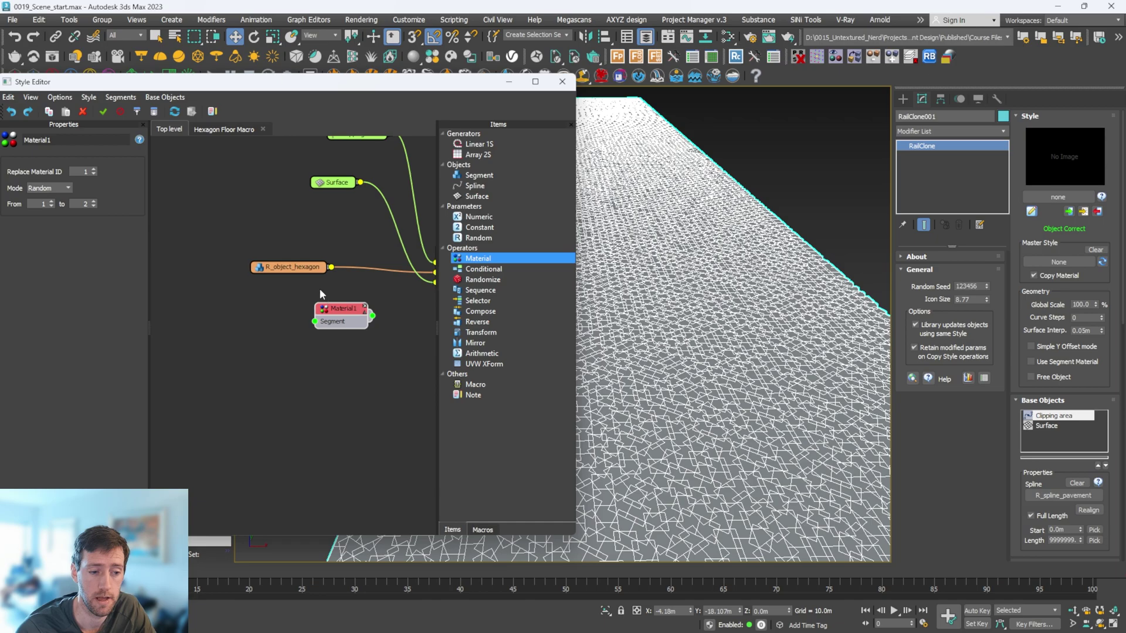
pyautogui.moveTo(299, 270); pyautogui.dragTo(277, 262)
# Export Material1's From and To parameters as node inputs
pyautogui.click(295, 297)
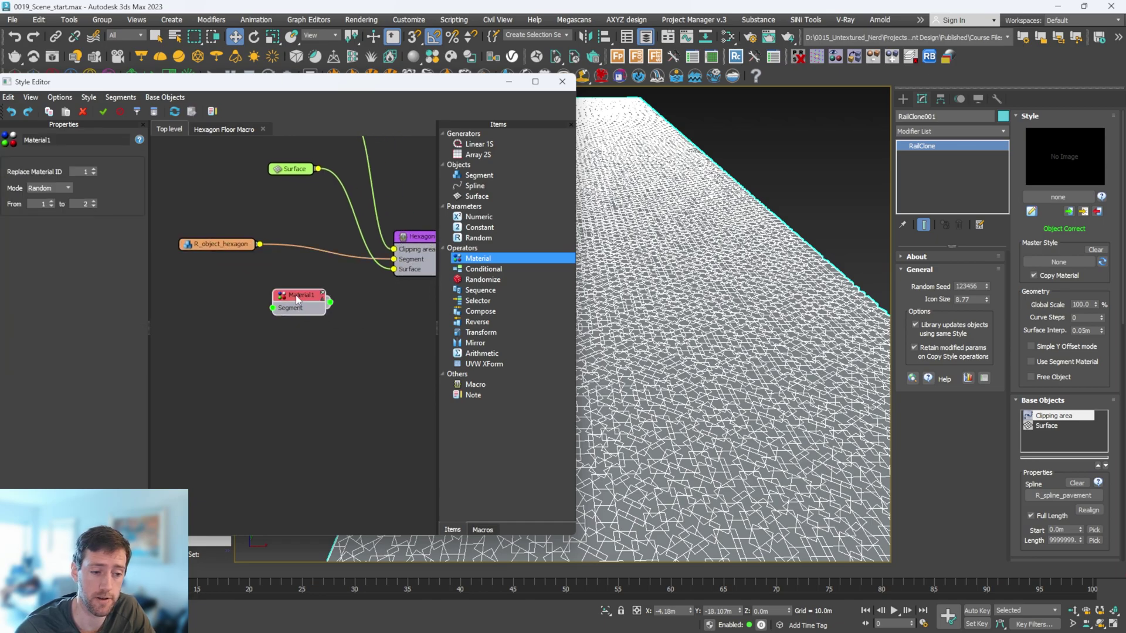
pyautogui.rightClick(300, 303)
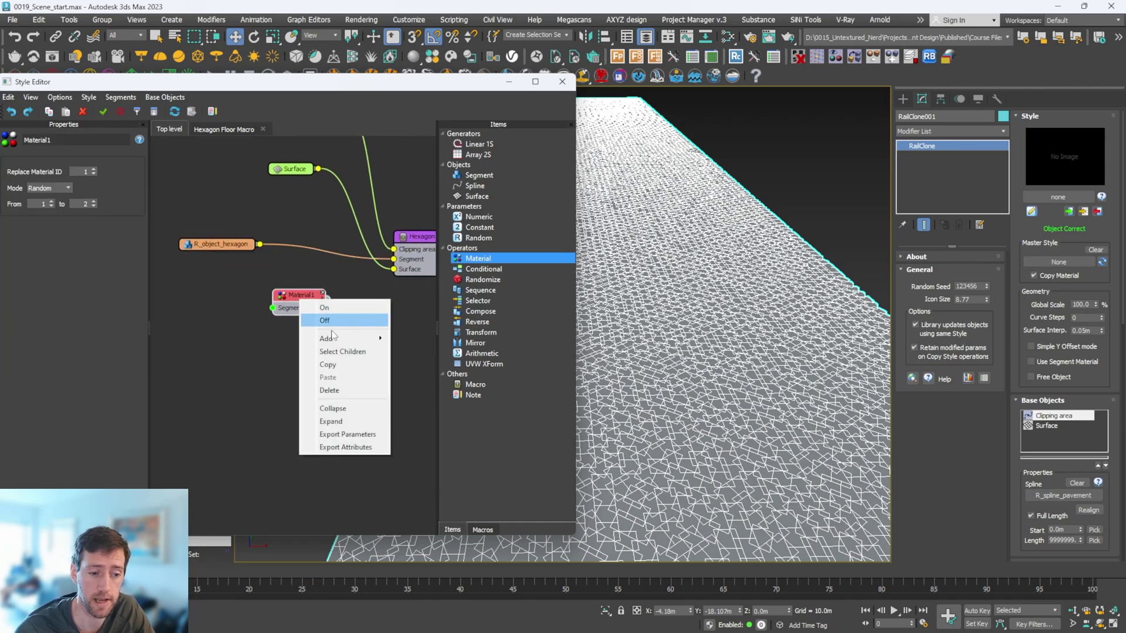
pyautogui.click(351, 435)
pyautogui.click(691, 354)
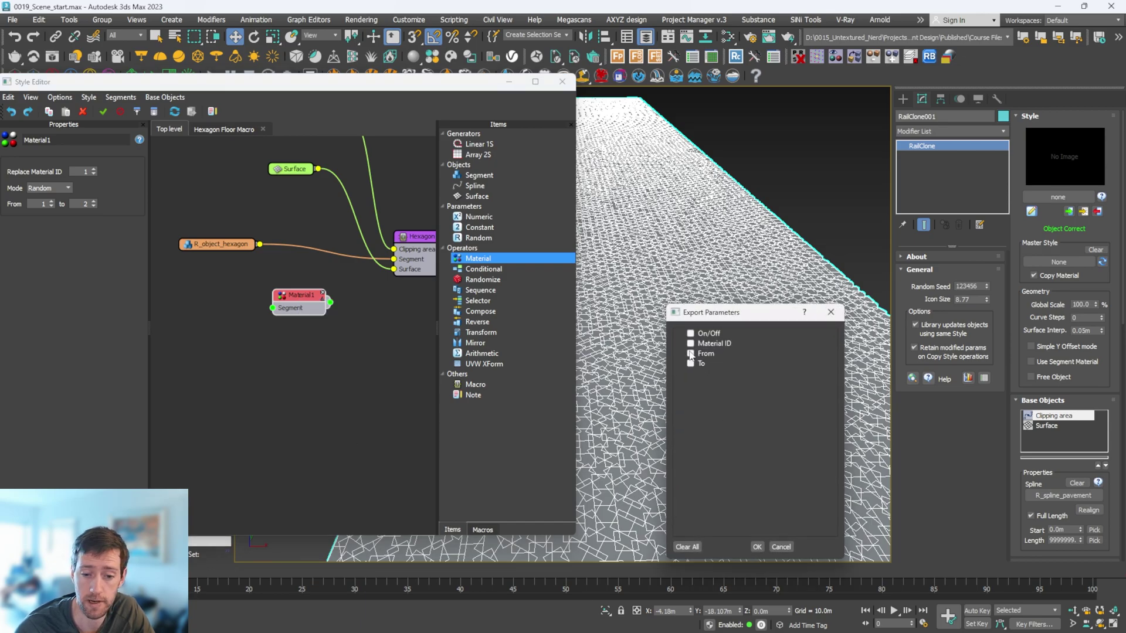
pyautogui.click(690, 364)
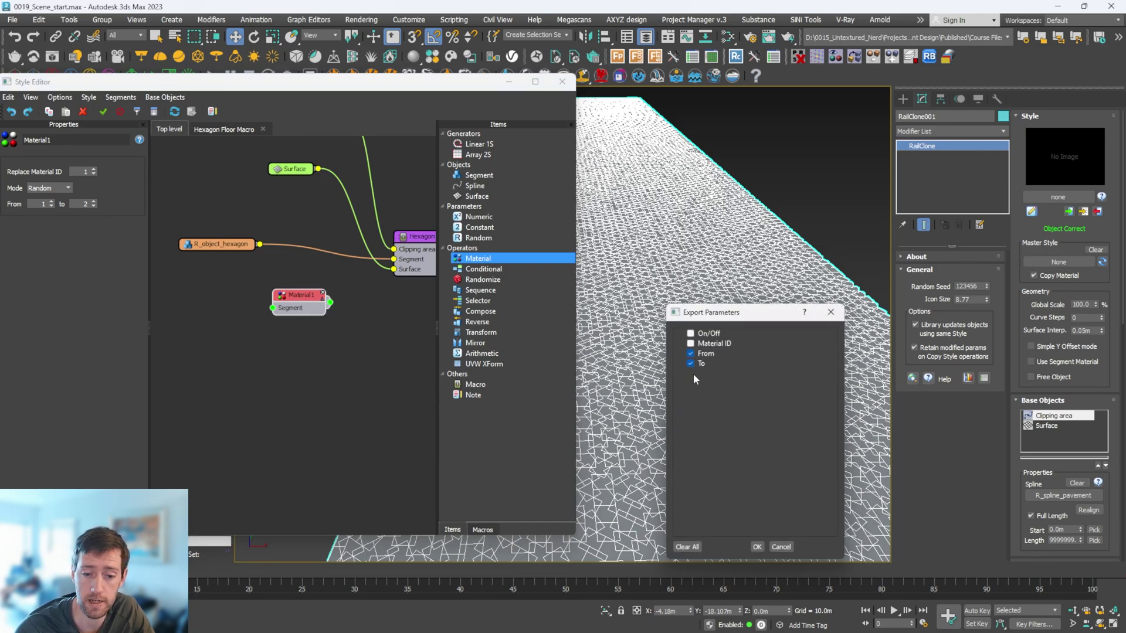
pyautogui.click(754, 546)
pyautogui.moveTo(295, 297); pyautogui.dragTo(309, 292)
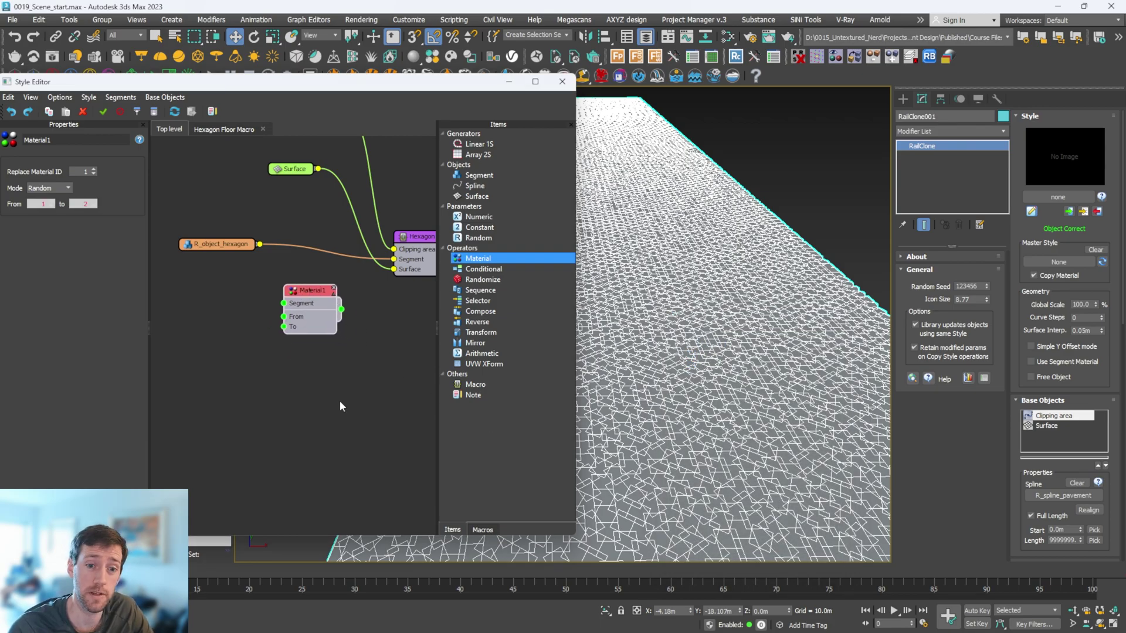
# Add an Arithmetic Gradient Probability macro (Value 2 = 2) and wire it into Material1's From
pyautogui.click(483, 529)
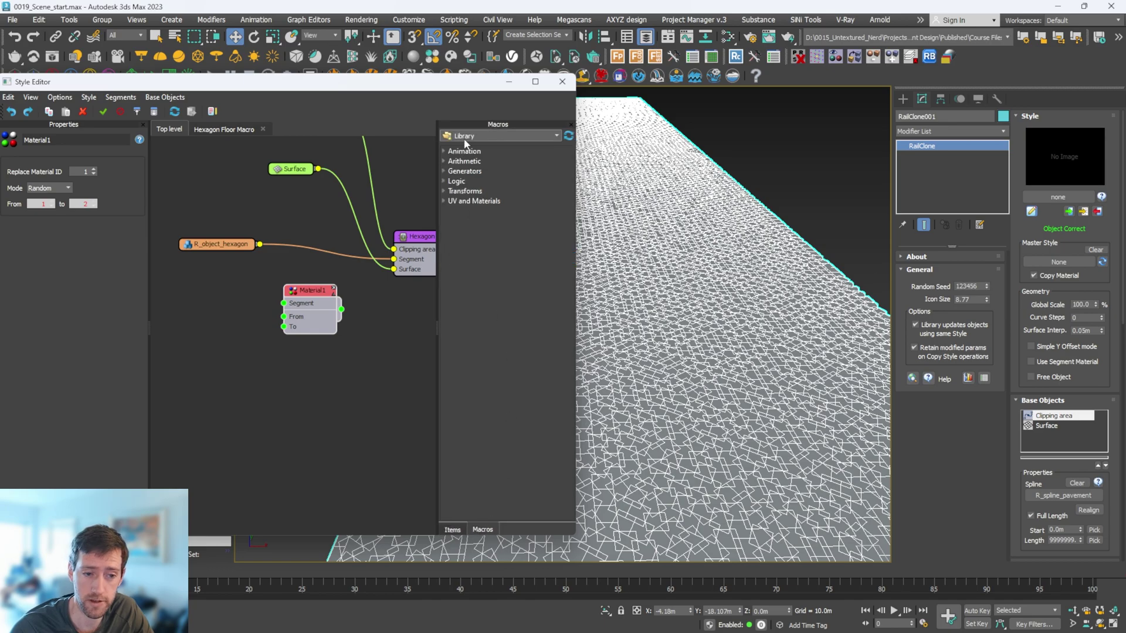
pyautogui.click(444, 161)
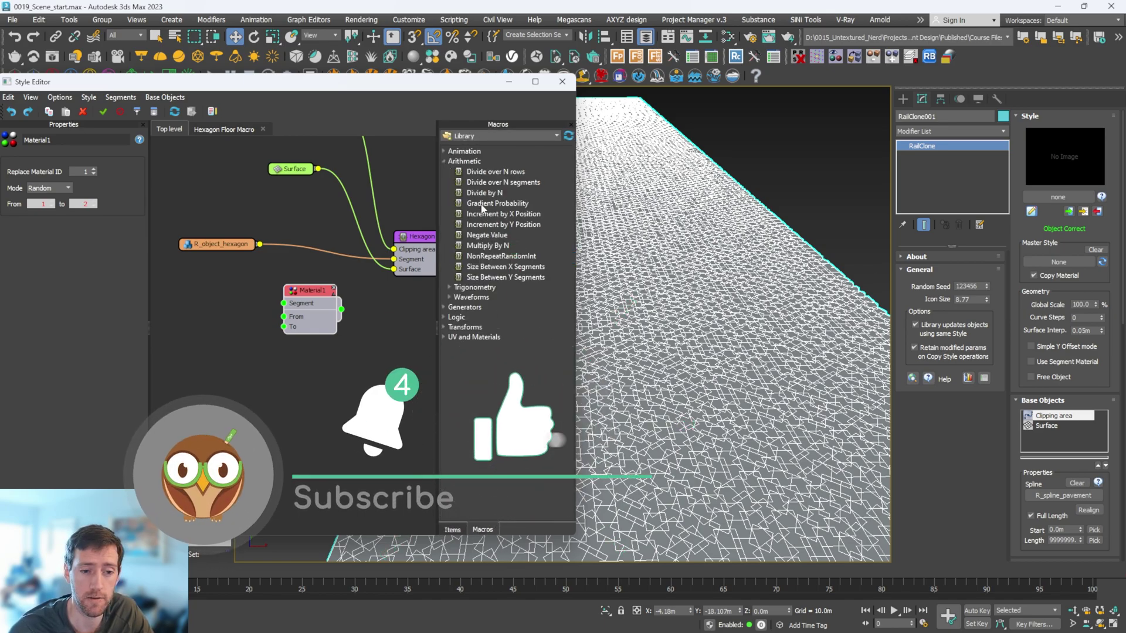
pyautogui.moveTo(486, 204); pyautogui.dragTo(221, 320)
pyautogui.moveTo(220, 320); pyautogui.dragTo(256, 286, button='middle')
pyautogui.moveTo(260, 302); pyautogui.dragTo(235, 295)
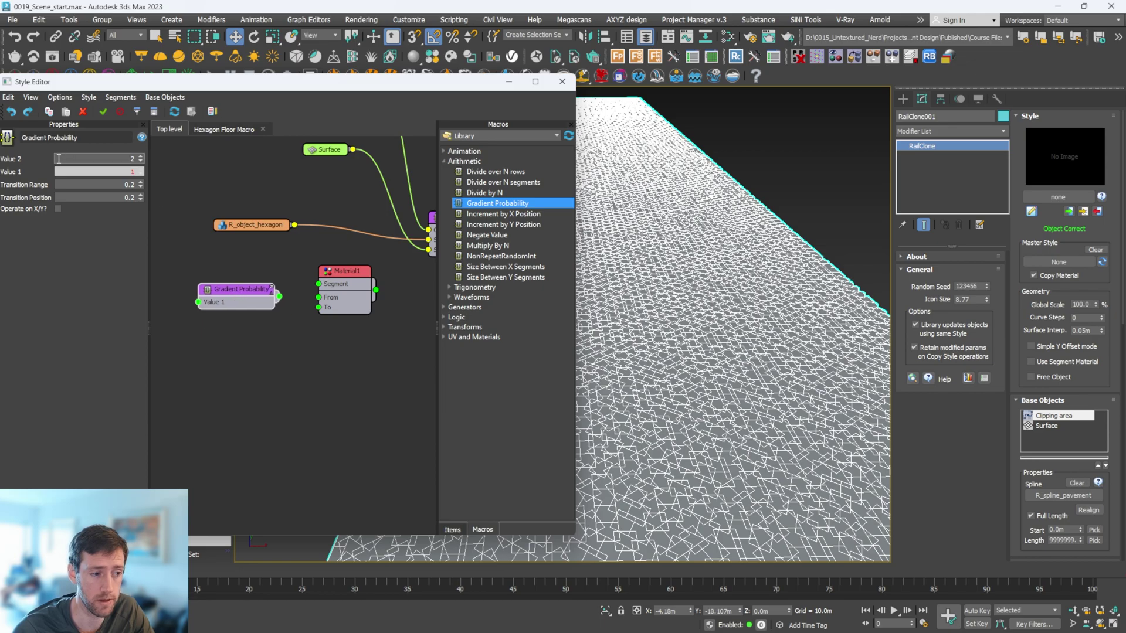
pyautogui.press('Return')
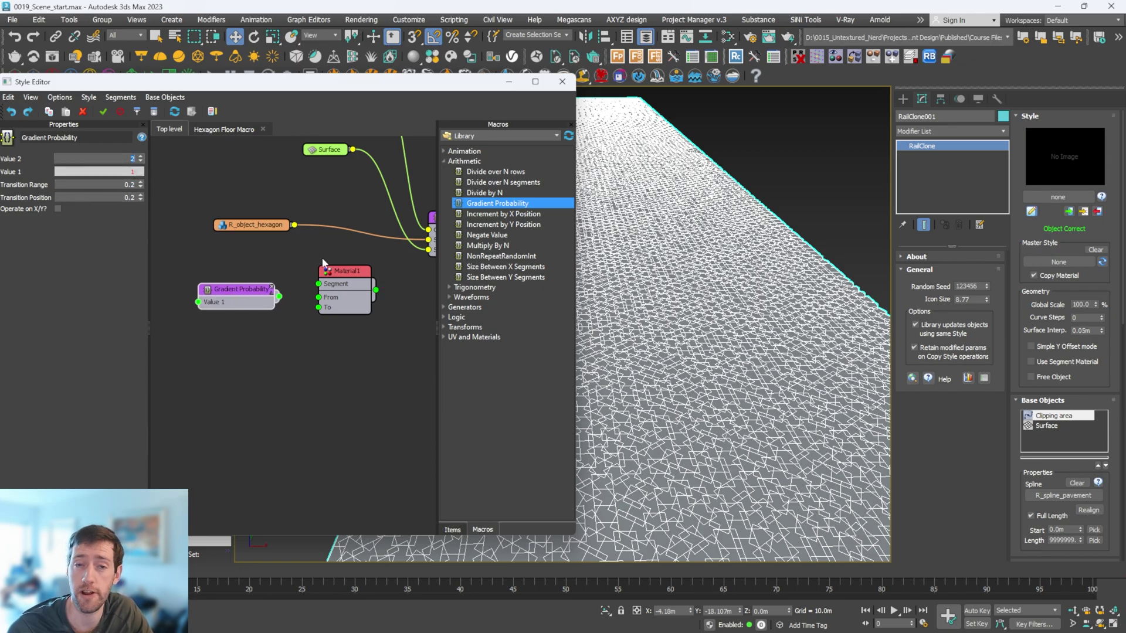
pyautogui.scroll(1, 313, 266)
pyautogui.moveTo(303, 273); pyautogui.dragTo(267, 254, button='middle')
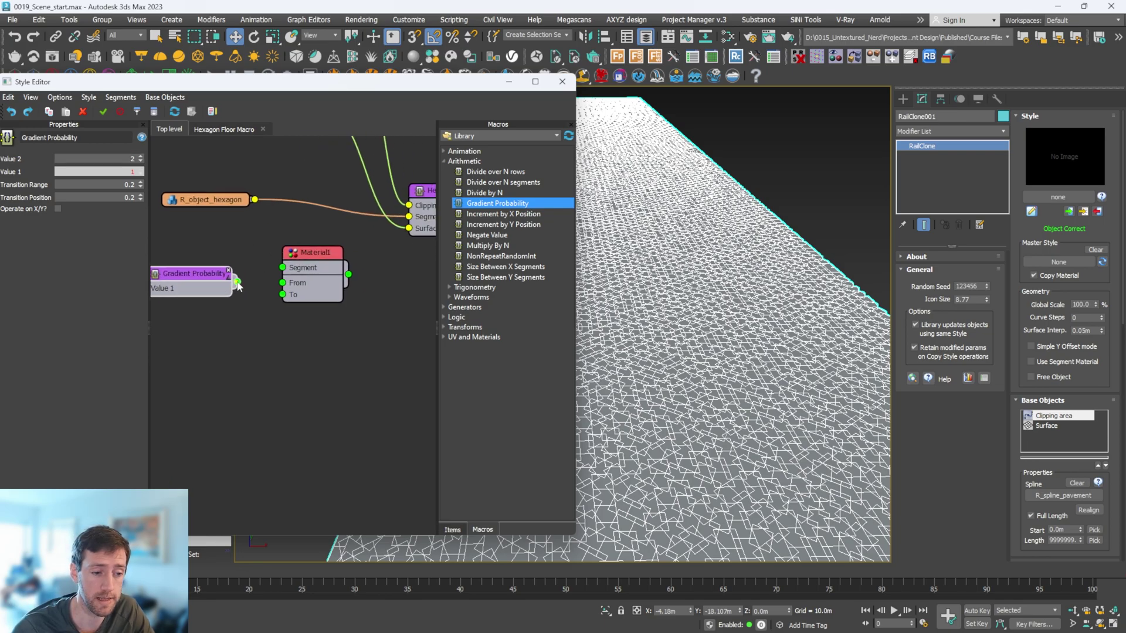
pyautogui.moveTo(237, 282); pyautogui.dragTo(288, 285)
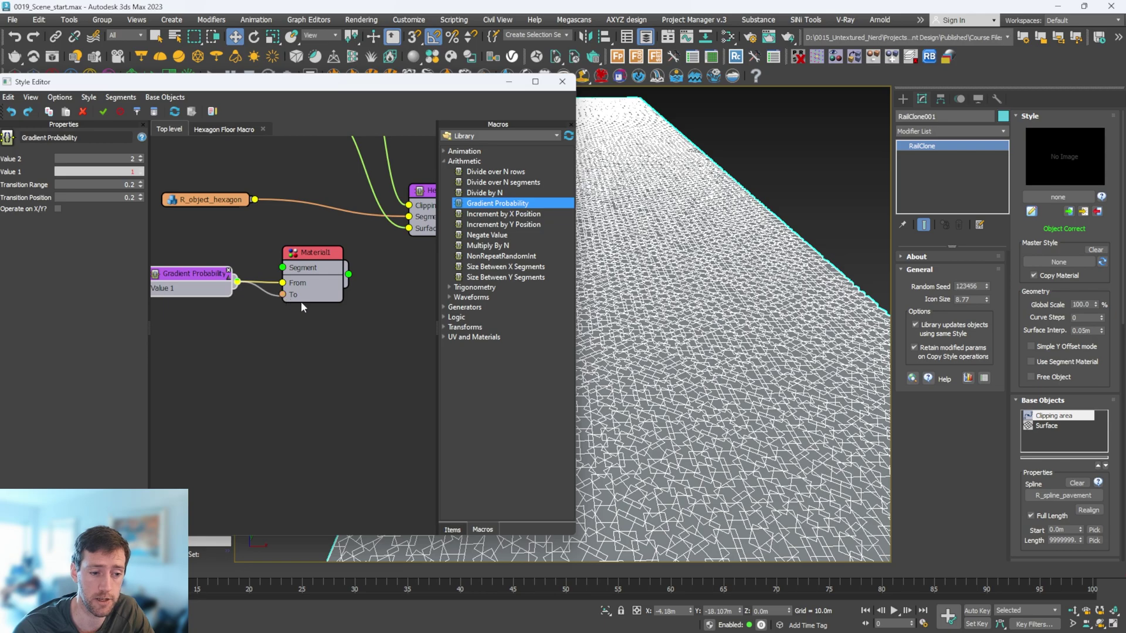
# Route R_object_hexagon through Material1 into the Hexagon Floor Macro's Segment input
pyautogui.moveTo(326, 261); pyautogui.dragTo(274, 299, button='middle')
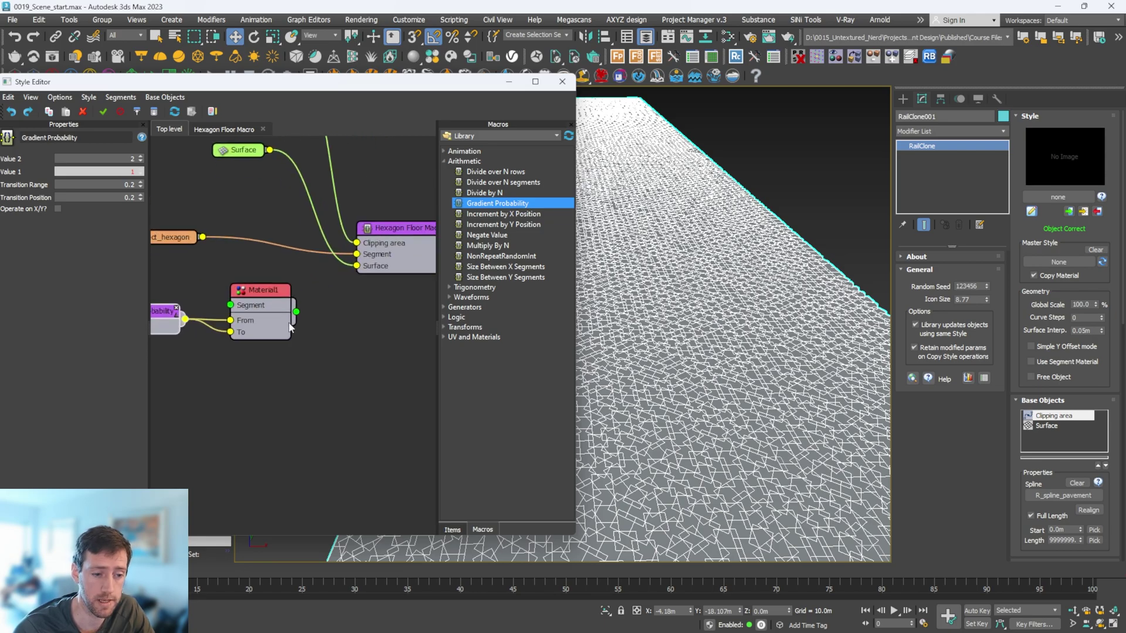
pyautogui.moveTo(297, 312); pyautogui.dragTo(357, 254)
pyautogui.moveTo(207, 244); pyautogui.dragTo(287, 240, button='middle')
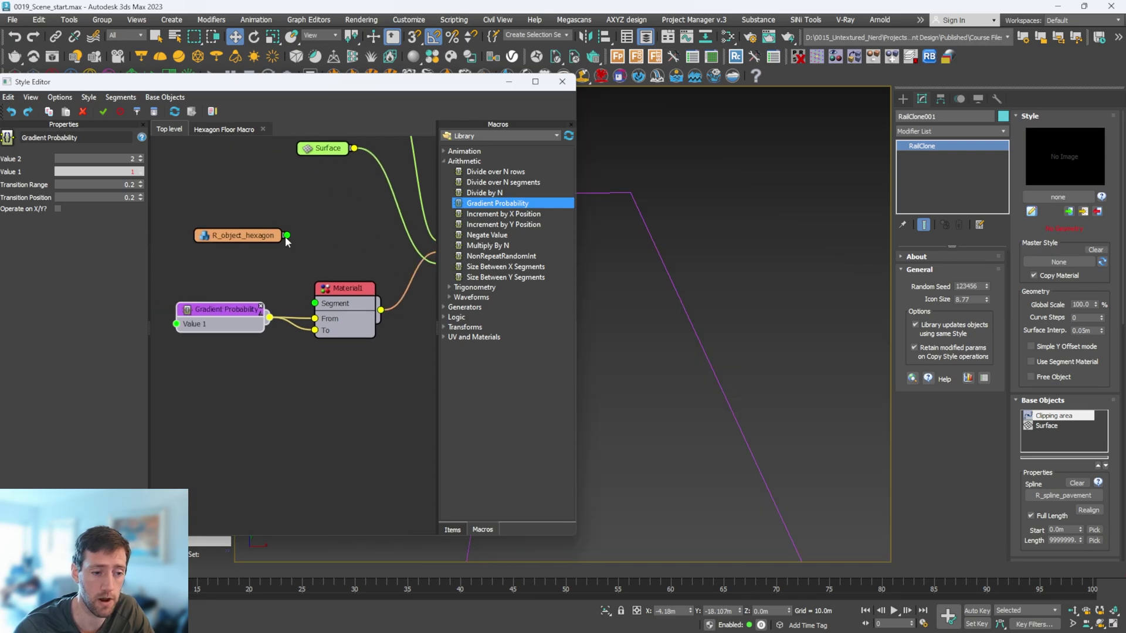
pyautogui.moveTo(287, 236); pyautogui.dragTo(317, 306)
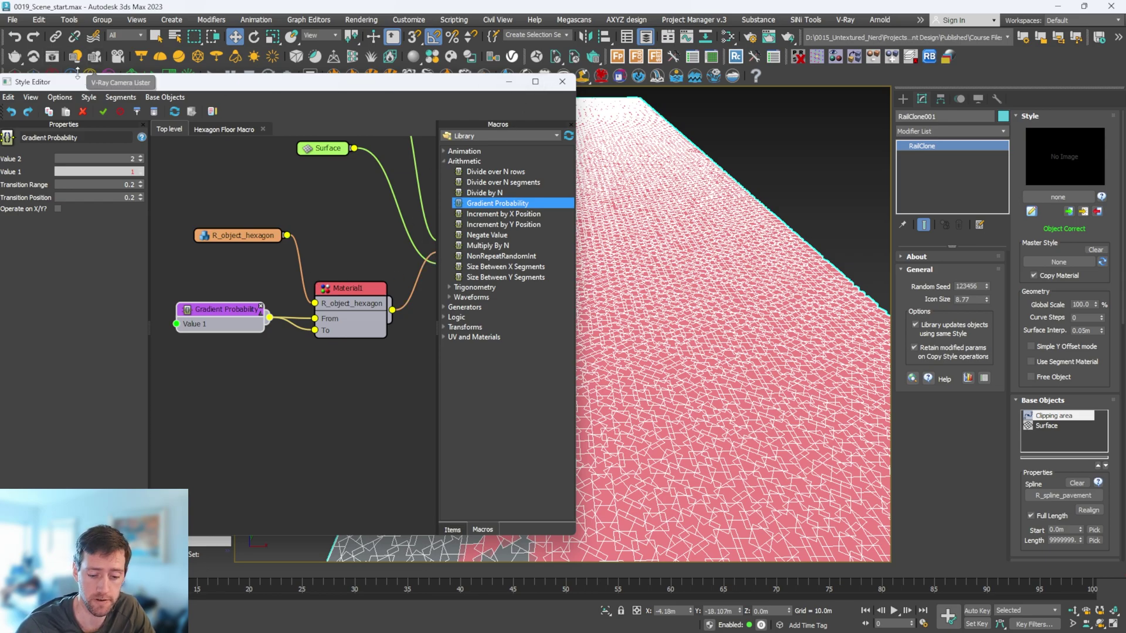
# Render in V-Ray and set the gradient's Transition Position to 0.5
pyautogui.click(52, 57)
pyautogui.scroll(-1, 540, 323)
pyautogui.scroll(1, 540, 323)
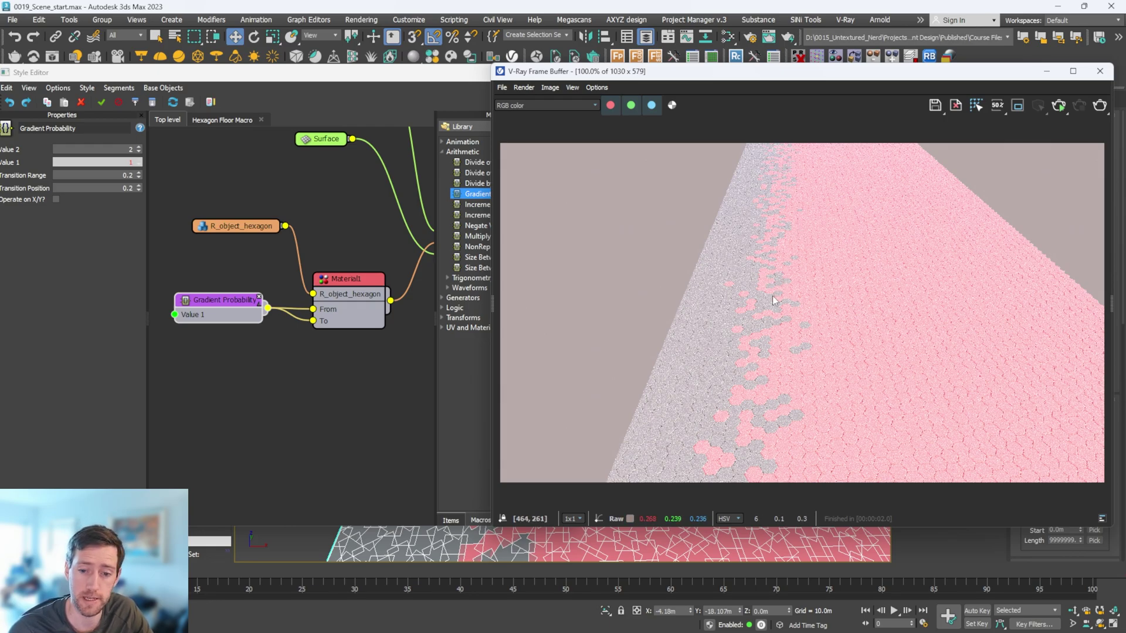
pyautogui.click(111, 189)
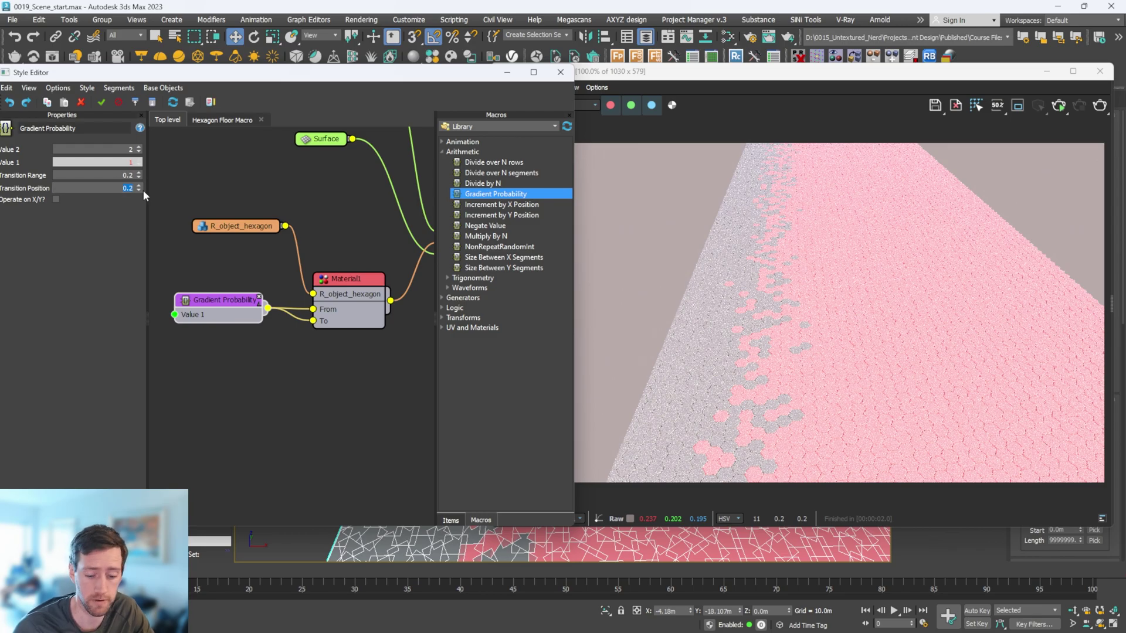
pyautogui.press('Return')
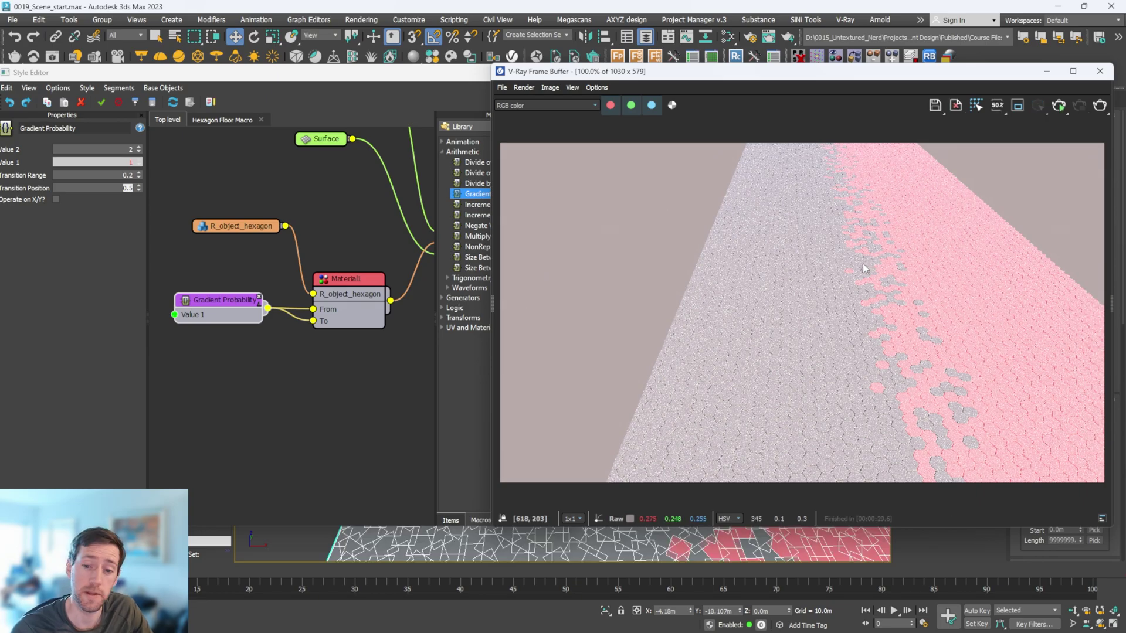
pyautogui.scroll(1, 863, 262)
pyautogui.scroll(-1, 909, 269)
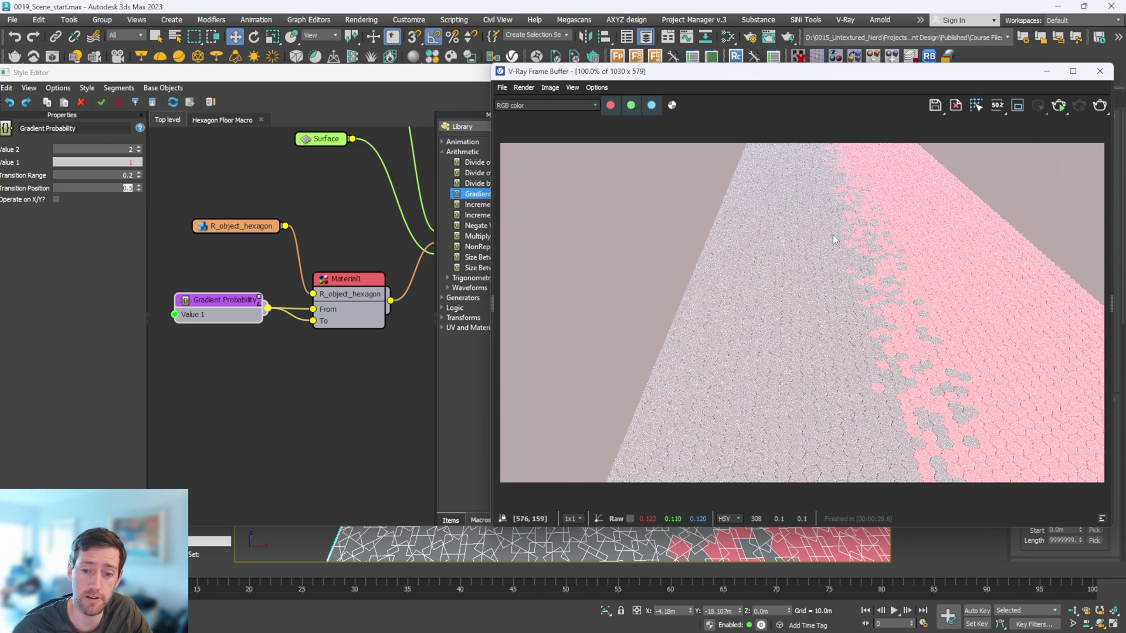
# Set Transition Range to 0.7 and re-render the paving
pyautogui.moveTo(125, 75); pyautogui.dragTo(144, 73)
pyautogui.click(138, 173)
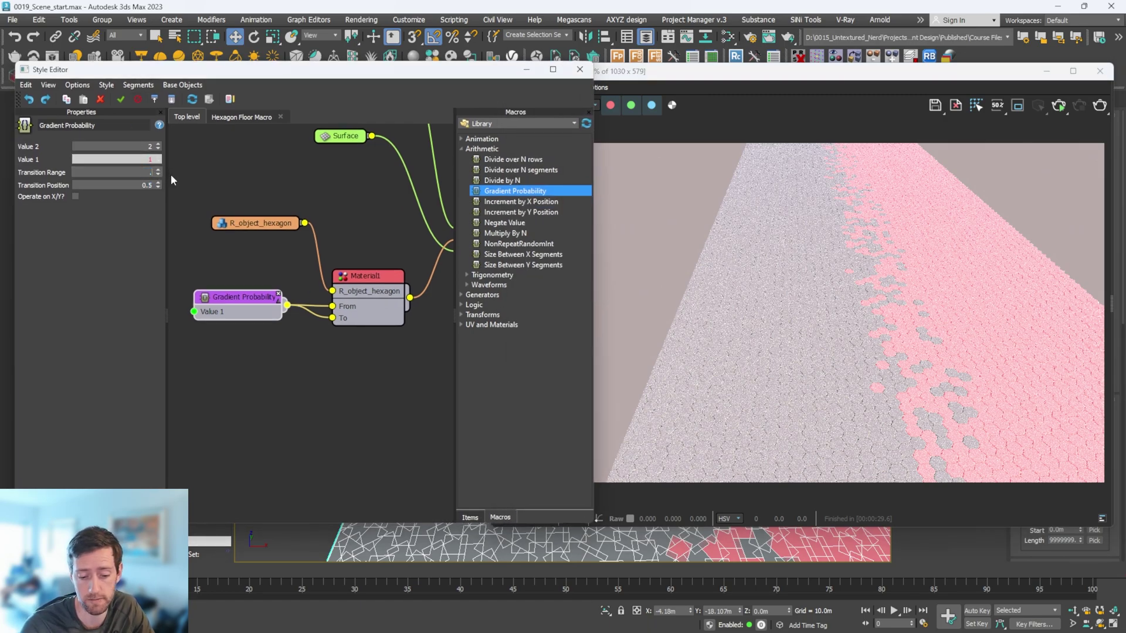
pyautogui.write('.7')
pyautogui.press('Return')
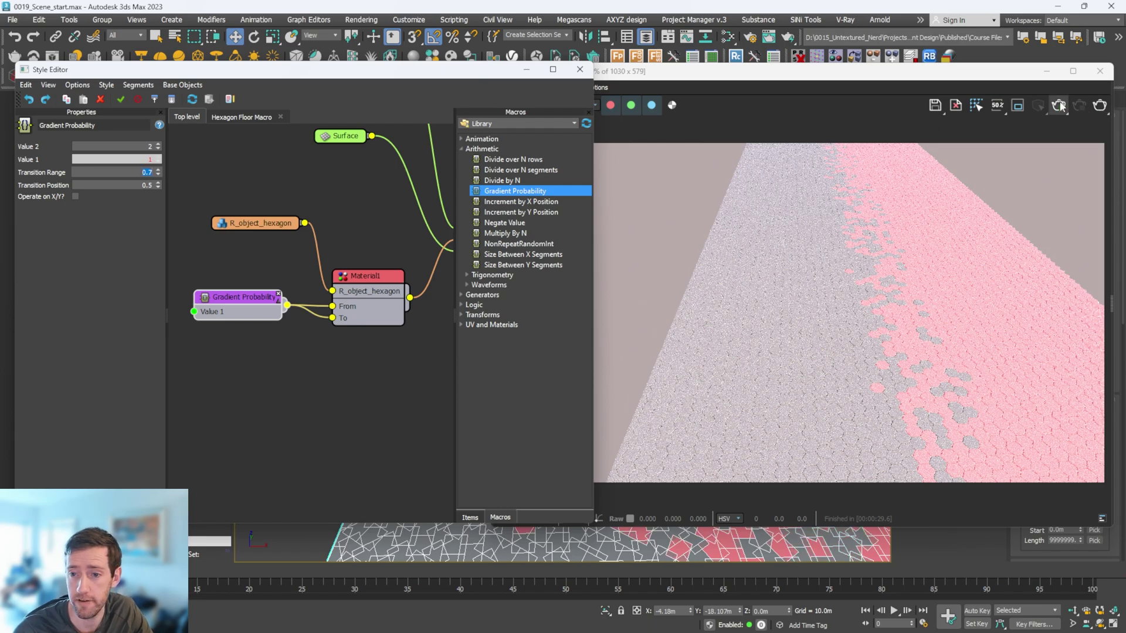
pyautogui.click(1059, 105)
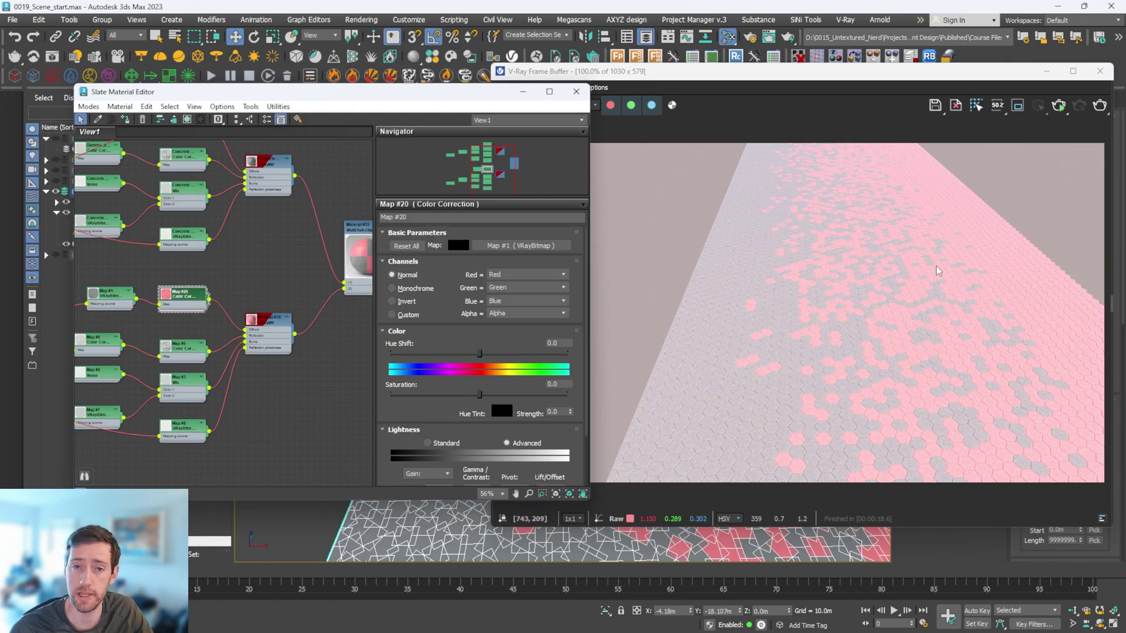
# Delete the Map #20 Color Correction node and wire the VRayBitmap into Material #36's Diffuse
pyautogui.moveTo(276, 272); pyautogui.dragTo(276, 251, button='middle')
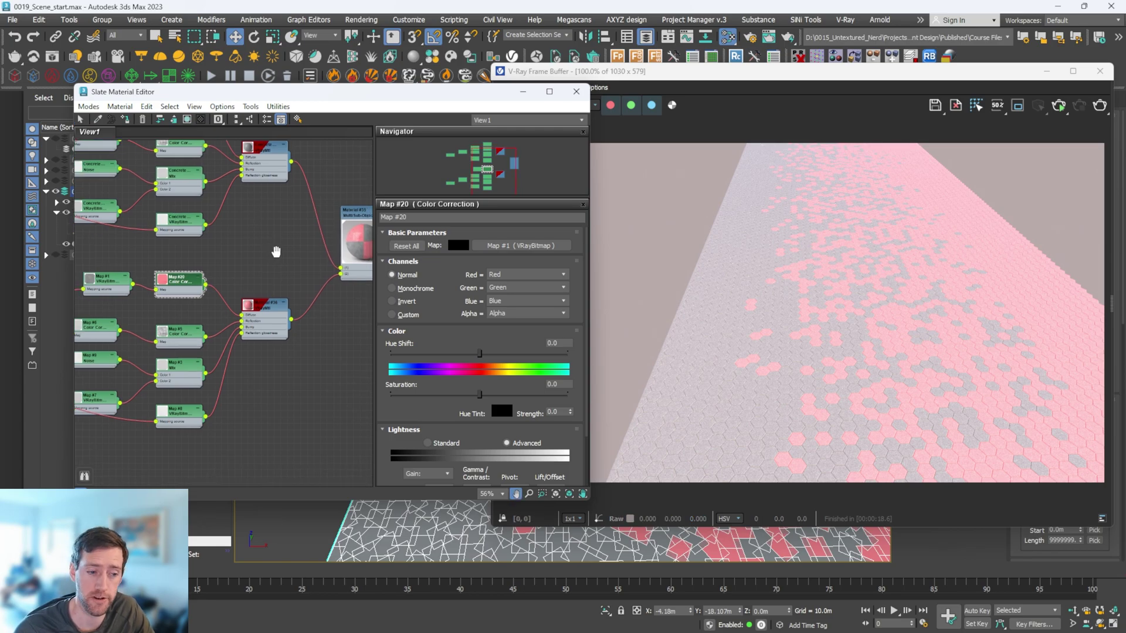
pyautogui.scroll(2, 190, 272)
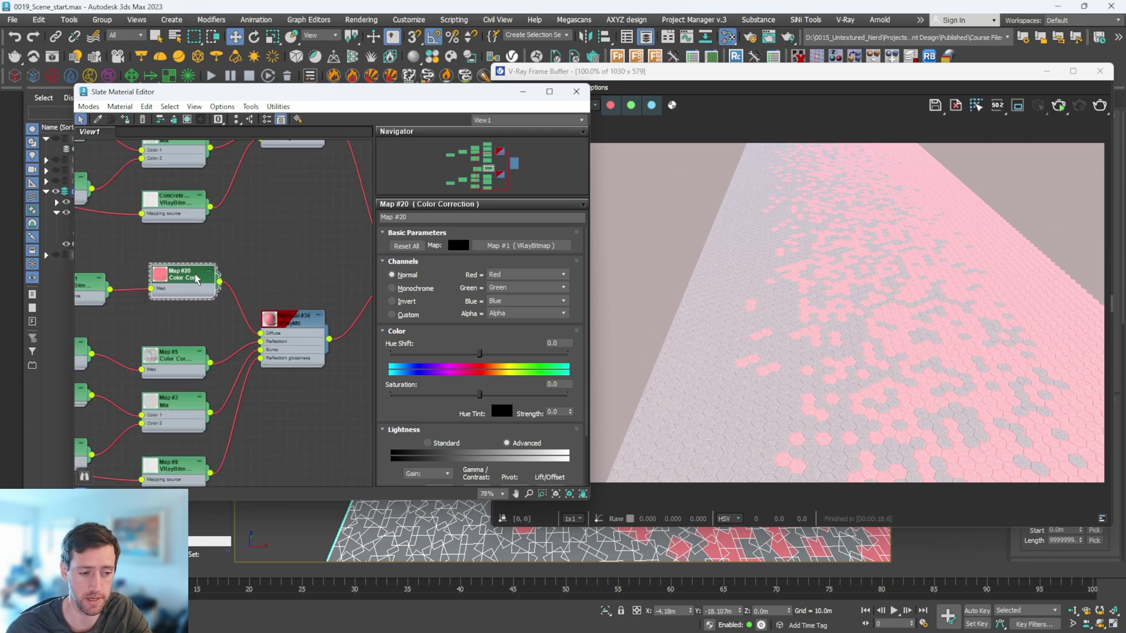
pyautogui.press('Delete')
pyautogui.moveTo(110, 292); pyautogui.dragTo(260, 334)
pyautogui.scroll(-4, 246, 281)
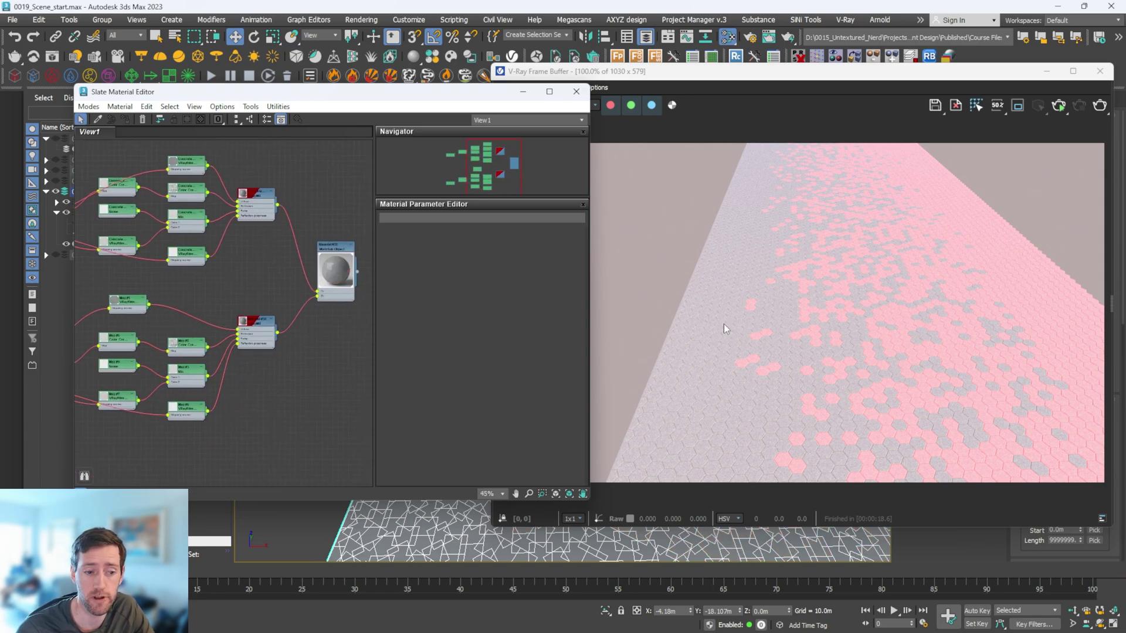
pyautogui.scroll(2, 915, 296)
pyautogui.scroll(-2, 924, 301)
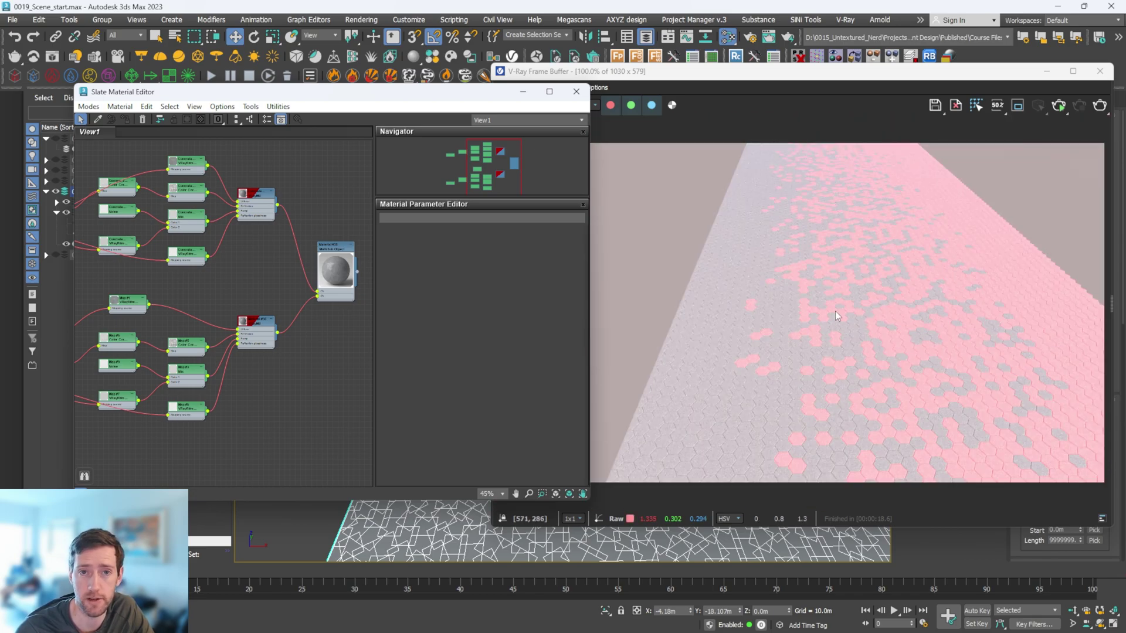
pyautogui.moveTo(279, 277); pyautogui.dragTo(290, 245, button='middle')
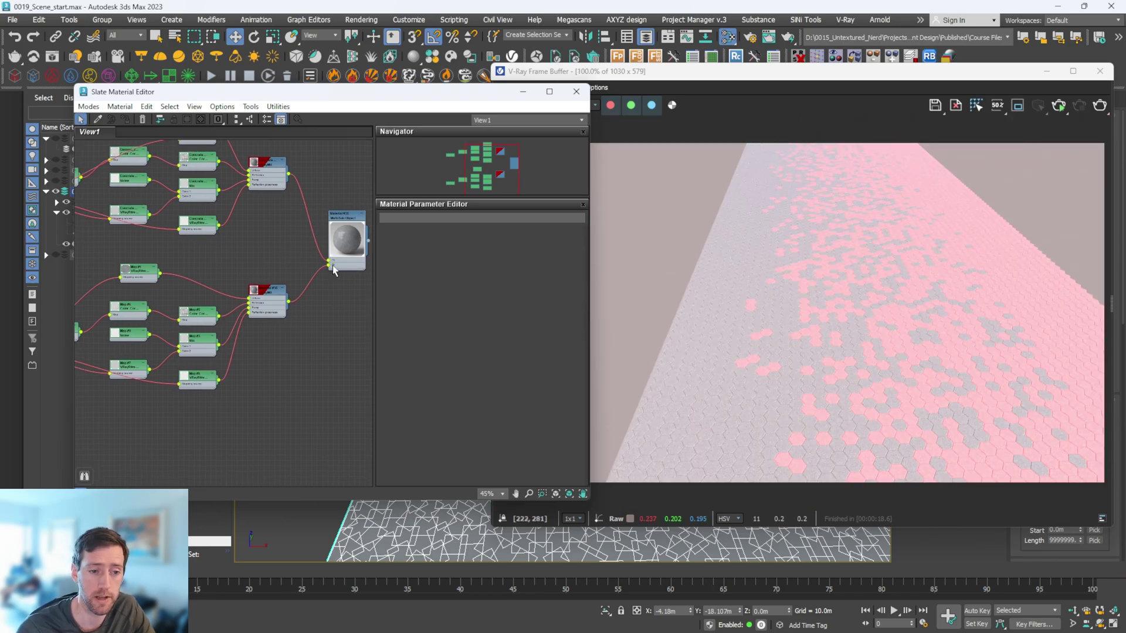
pyautogui.moveTo(247, 353); pyautogui.dragTo(249, 288, button='middle')
# Create a RailClone Color map node (Map #812) and place it between the maps and Material #36
pyautogui.rightClick(252, 292)
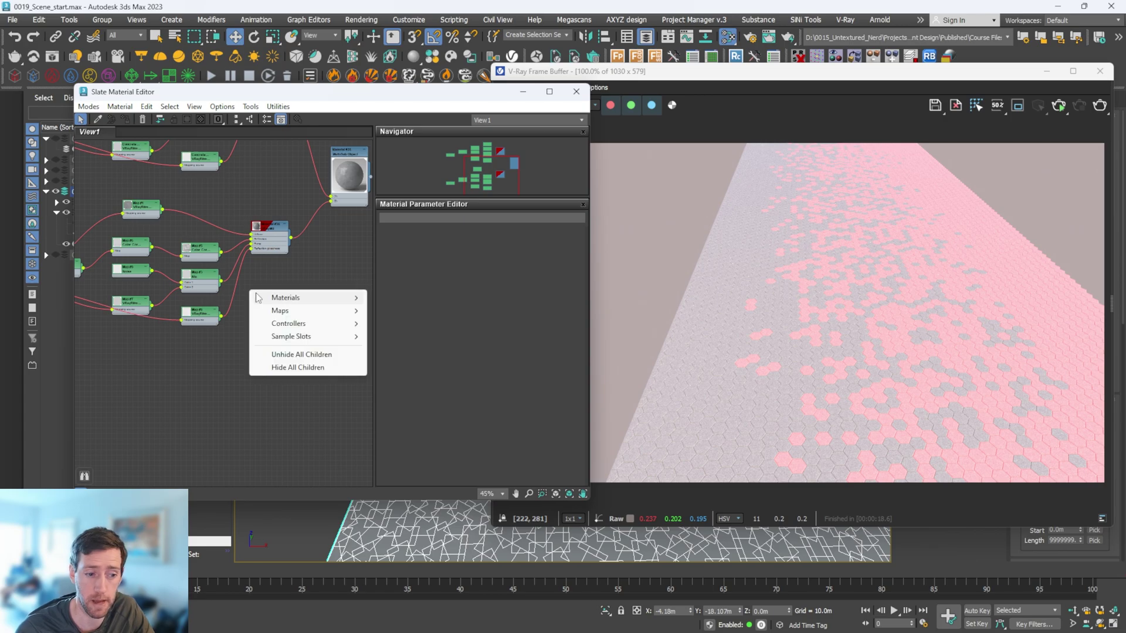
pyautogui.moveTo(324, 312)
pyautogui.moveTo(401, 324)
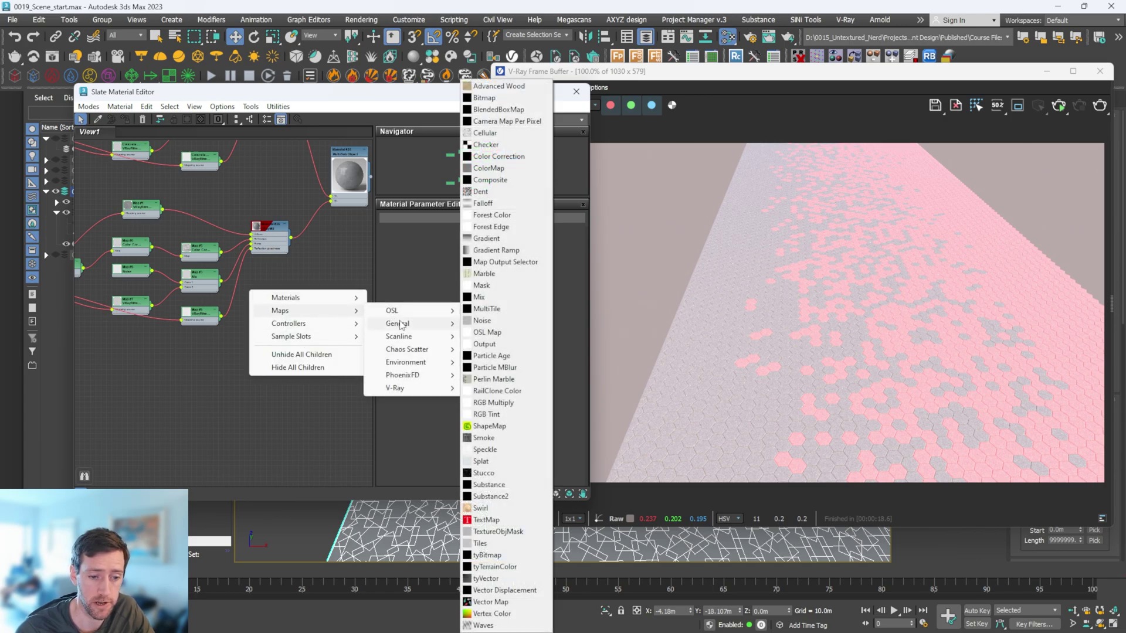
pyautogui.click(496, 391)
pyautogui.moveTo(248, 298); pyautogui.dragTo(302, 287)
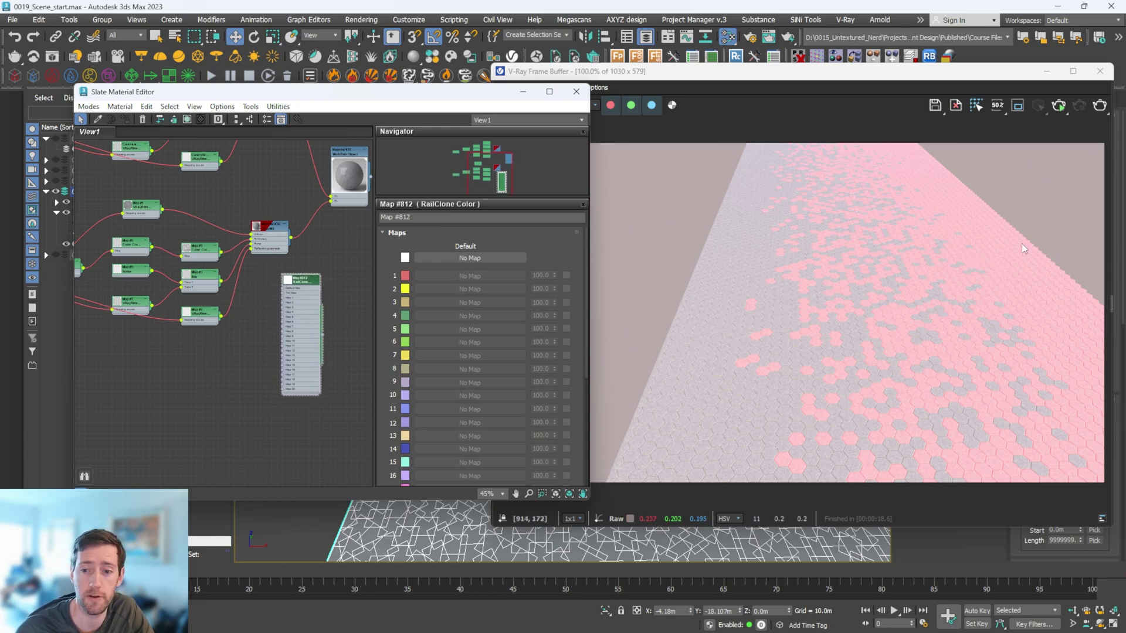
pyautogui.scroll(5, 296, 263)
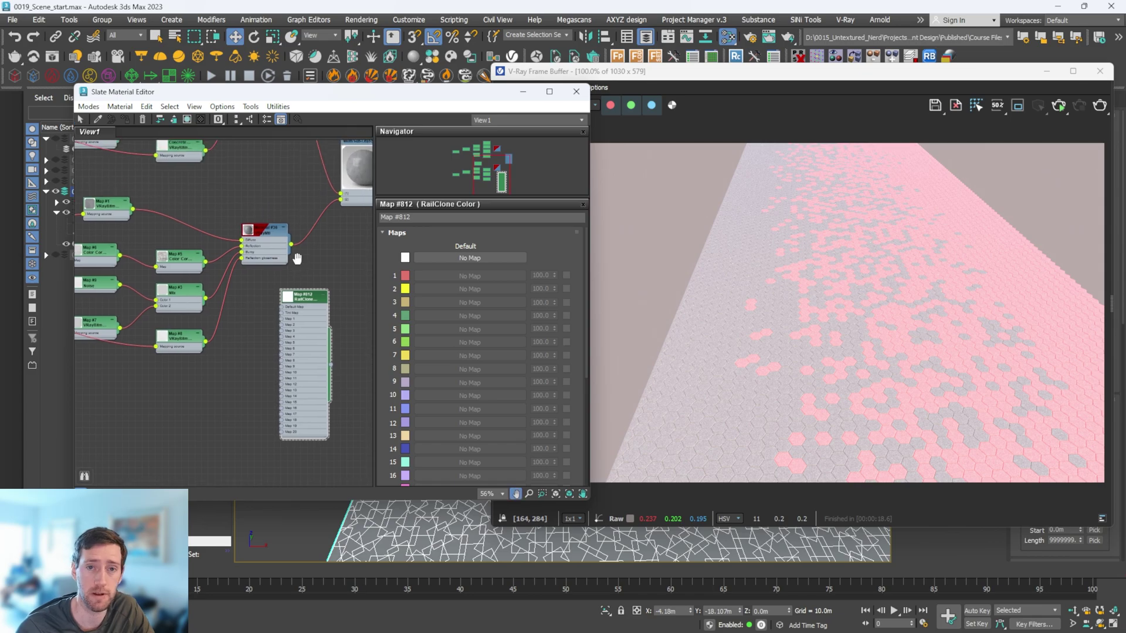
pyautogui.scroll(-4, 261, 252)
pyautogui.scroll(3, 253, 235)
pyautogui.moveTo(243, 231); pyautogui.dragTo(286, 236, button='middle')
pyautogui.moveTo(354, 300); pyautogui.dragTo(235, 149)
pyautogui.moveTo(232, 179); pyautogui.dragTo(275, 257, button='middle')
pyautogui.scroll(1, 275, 256)
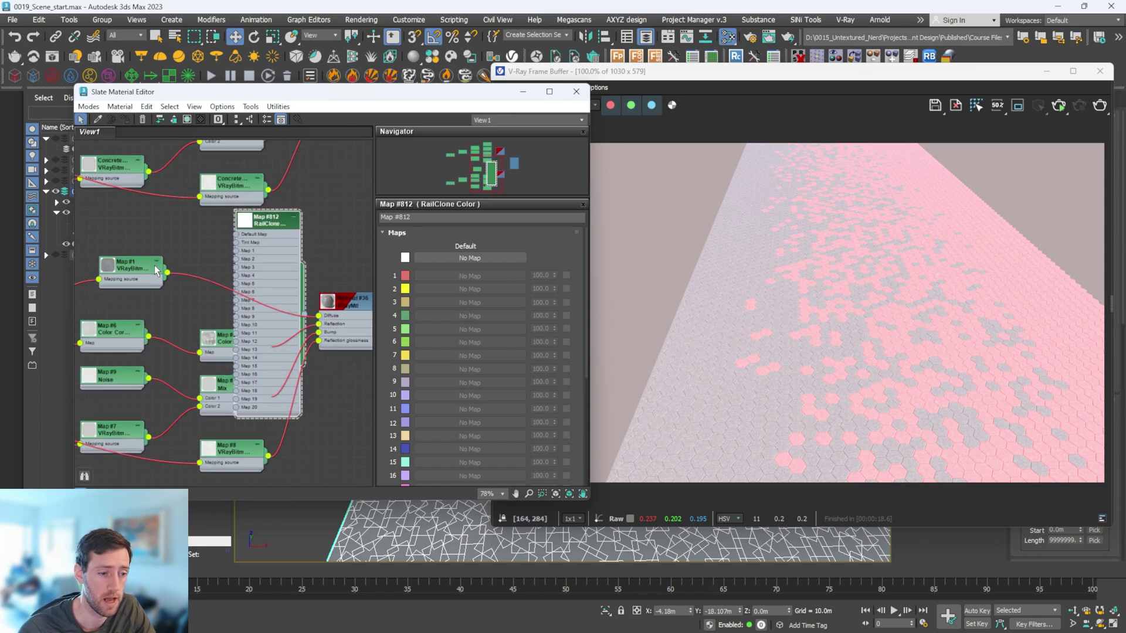
# Connect the Concrete bitmap Map #1 into Map #812's Map 1 input
pyautogui.moveTo(183, 265); pyautogui.dragTo(237, 234)
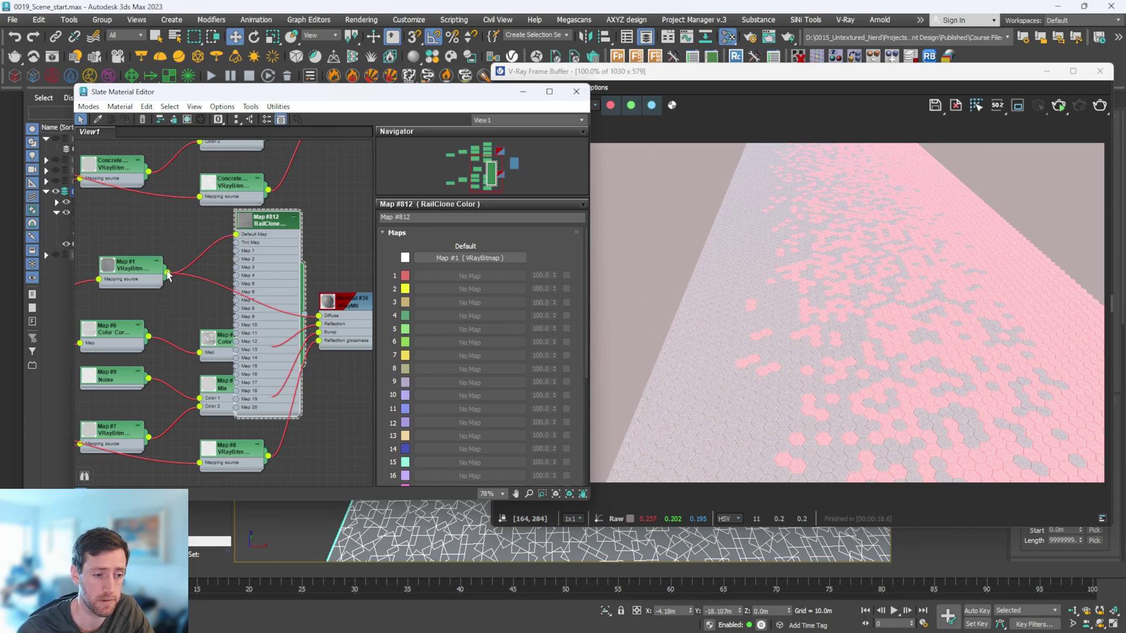
pyautogui.moveTo(167, 274); pyautogui.dragTo(237, 251)
pyautogui.moveTo(298, 299); pyautogui.dragTo(254, 281, button='middle')
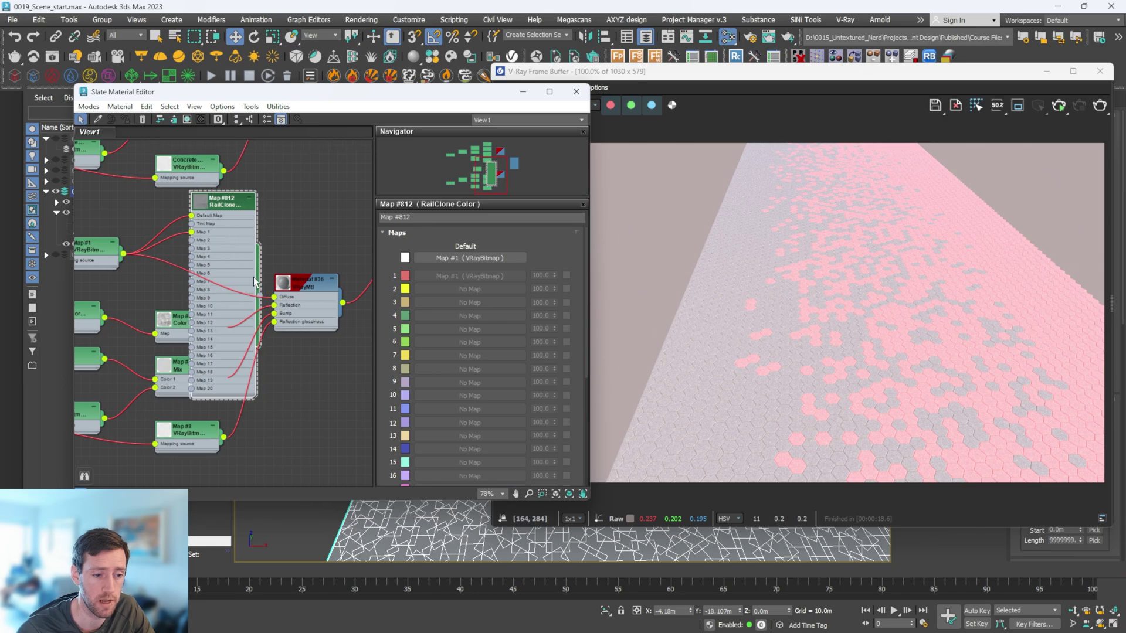
pyautogui.doubleClick(186, 183)
pyautogui.moveTo(234, 216); pyautogui.dragTo(198, 197)
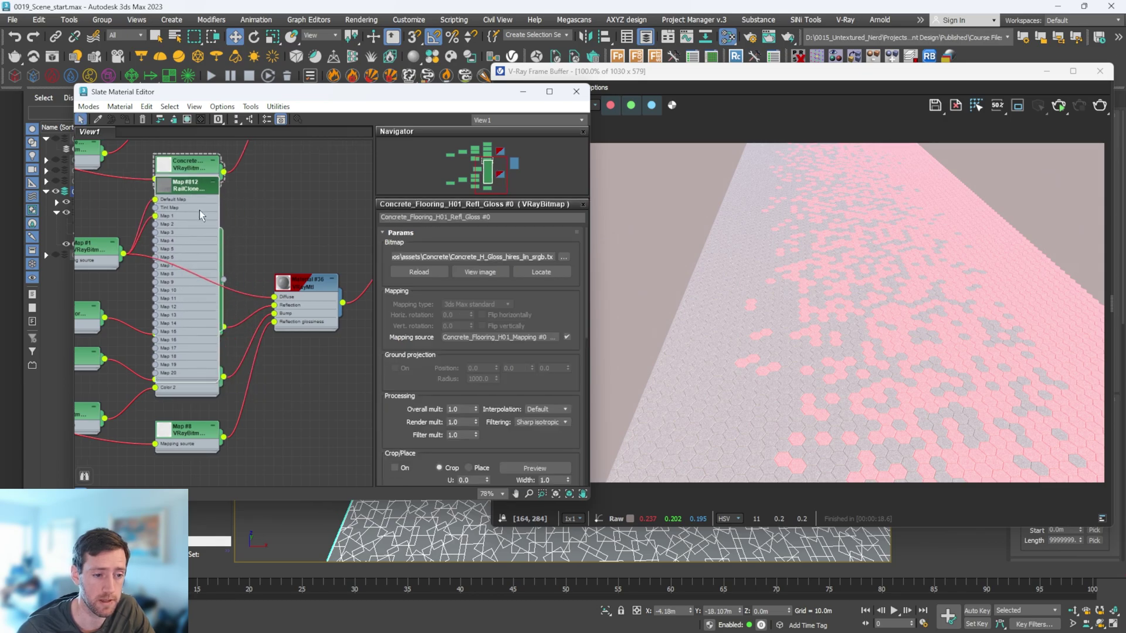
# Plug Map #812 into Material #36's Diffuse and hide its unused slots
pyautogui.moveTo(224, 279); pyautogui.dragTo(274, 299)
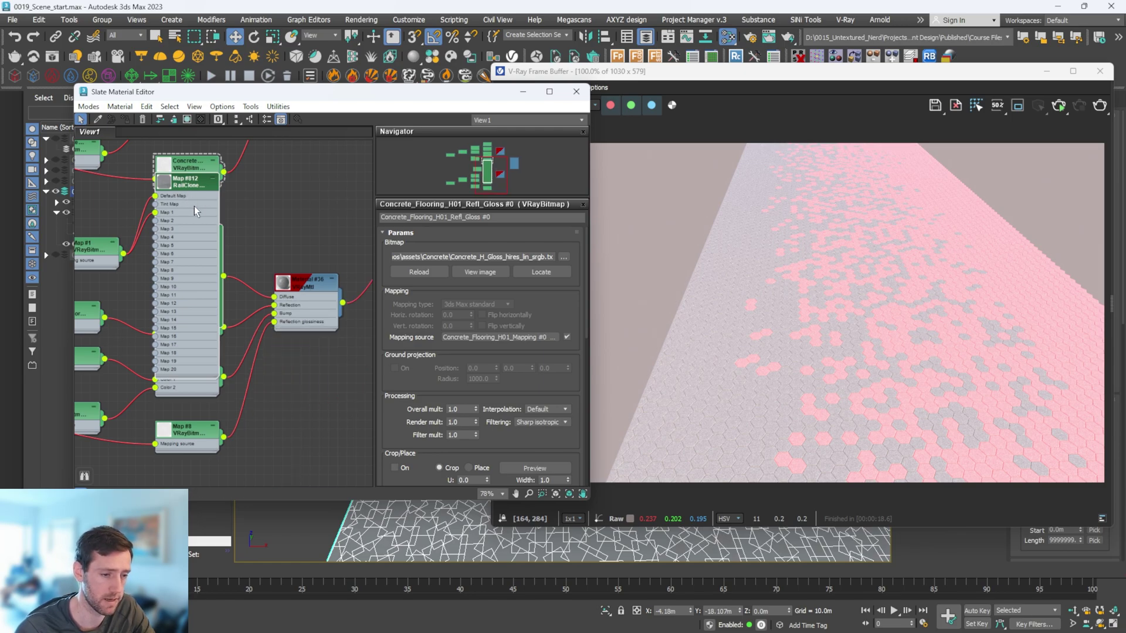
pyautogui.press('h')
pyautogui.moveTo(188, 183); pyautogui.dragTo(190, 240)
pyautogui.scroll(2, 191, 243)
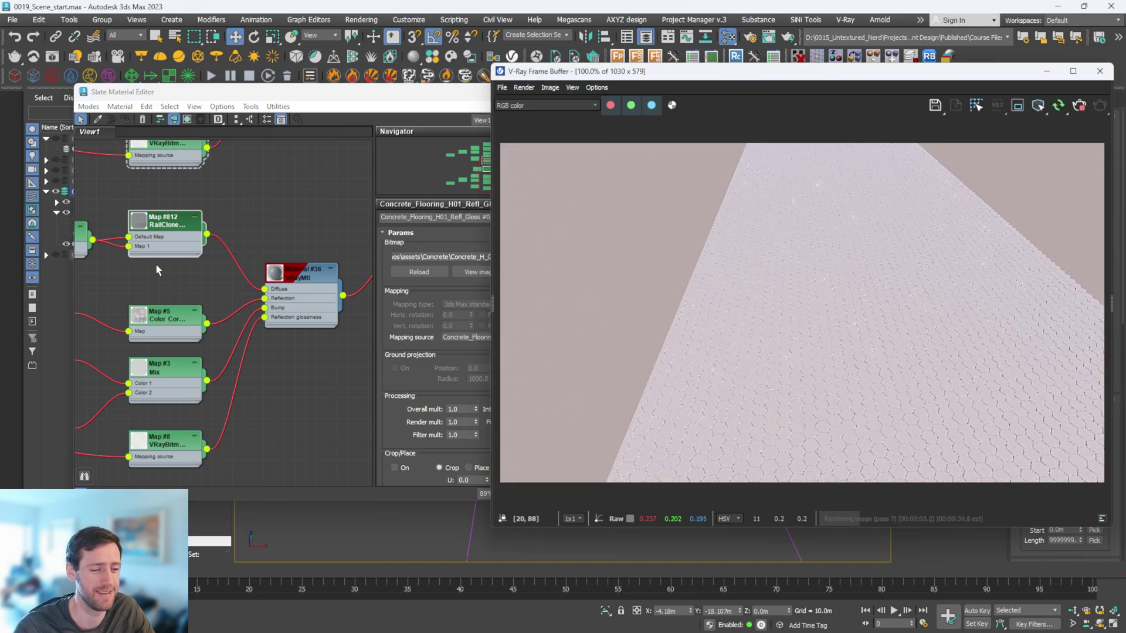
# In Map #812's parameters, enable the bitmap in map slot 1
pyautogui.moveTo(157, 264); pyautogui.dragTo(205, 240, button='middle')
pyautogui.doubleClick(217, 202)
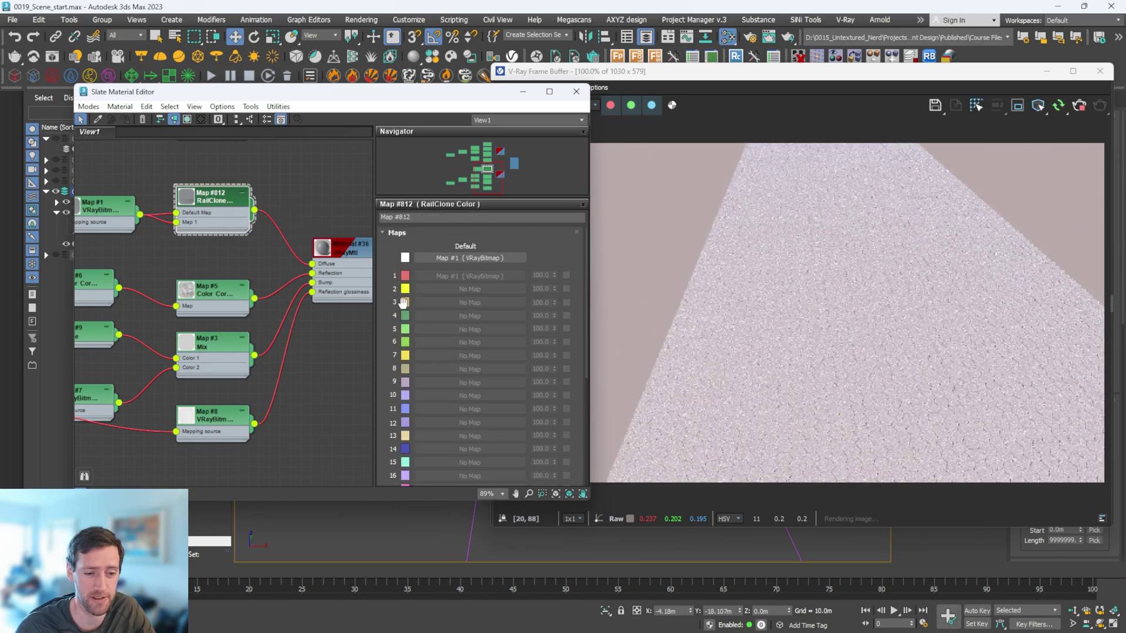
pyautogui.moveTo(396, 316); pyautogui.dragTo(410, 341)
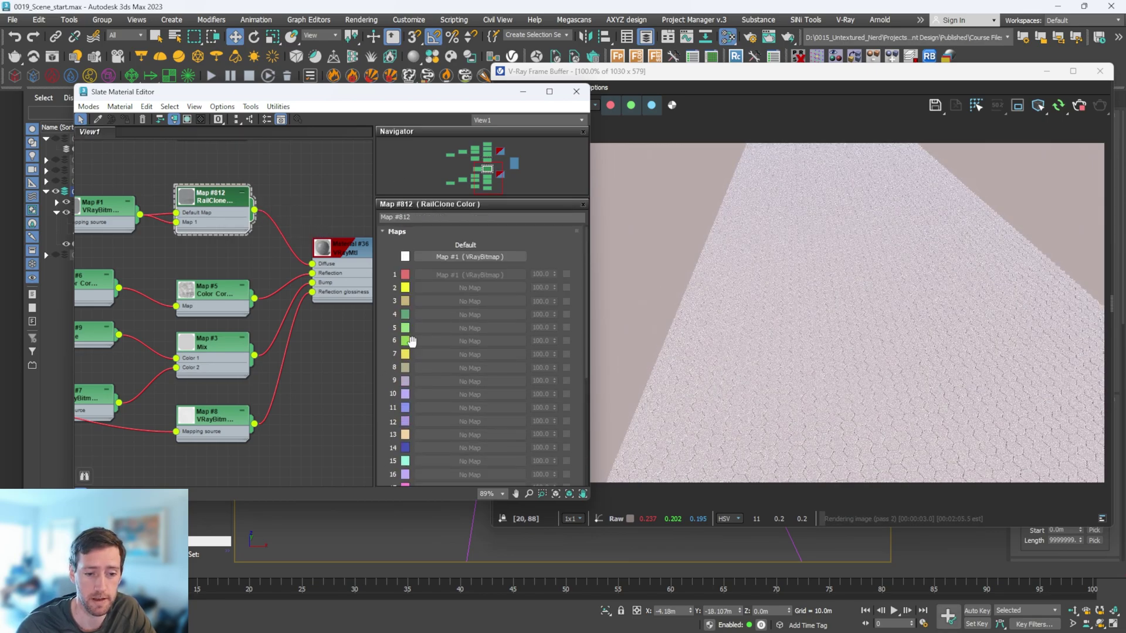
pyautogui.click(565, 273)
# Enable the gradient Tint, try Multiply blending, then set Blending Mode back to Color
pyautogui.scroll(-5, 390, 327)
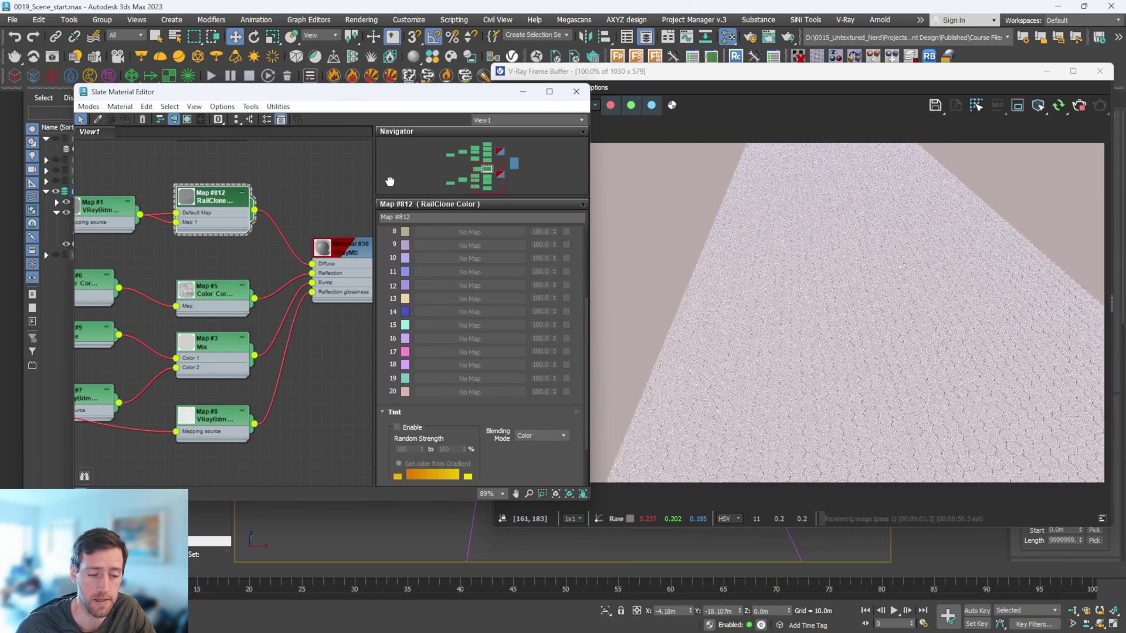
pyautogui.click(410, 372)
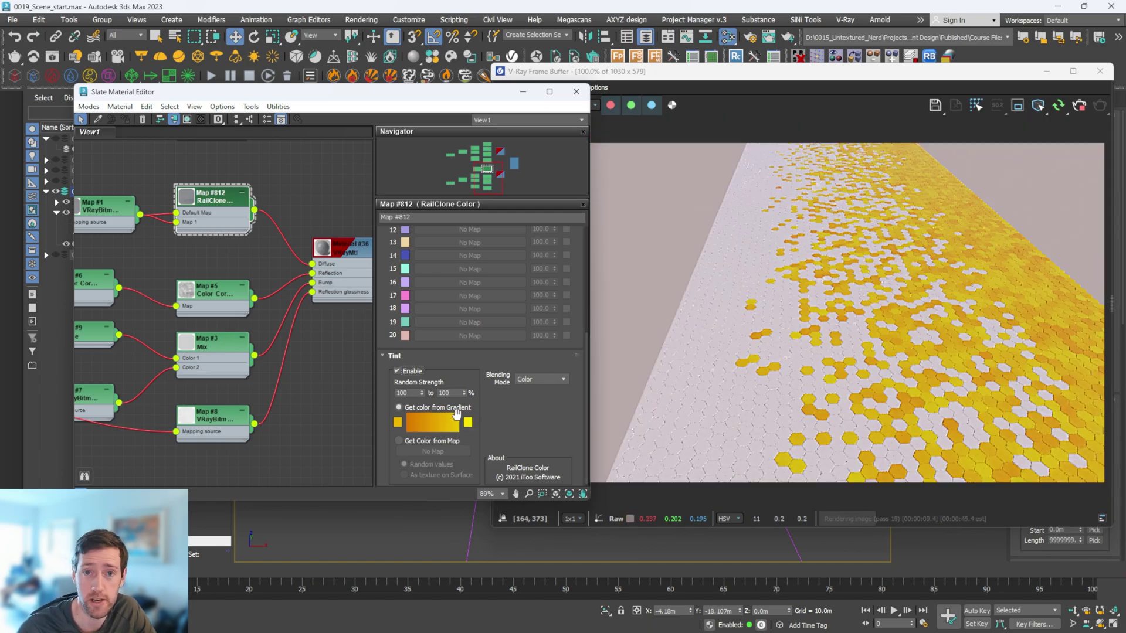
pyautogui.click(550, 379)
pyautogui.click(529, 418)
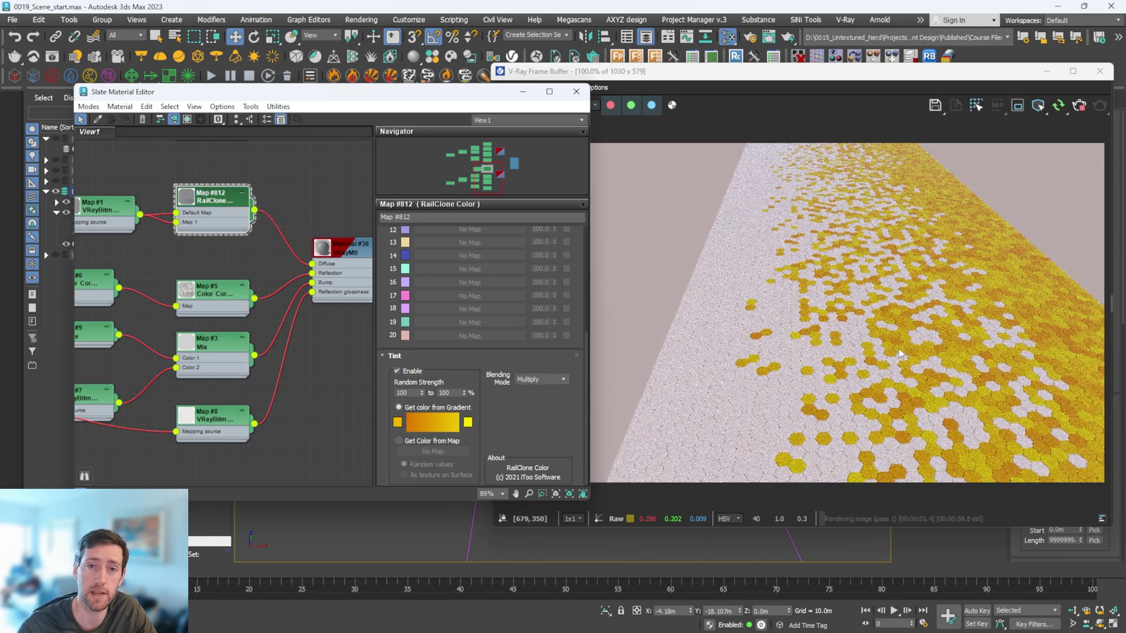
pyautogui.click(546, 380)
pyautogui.click(527, 398)
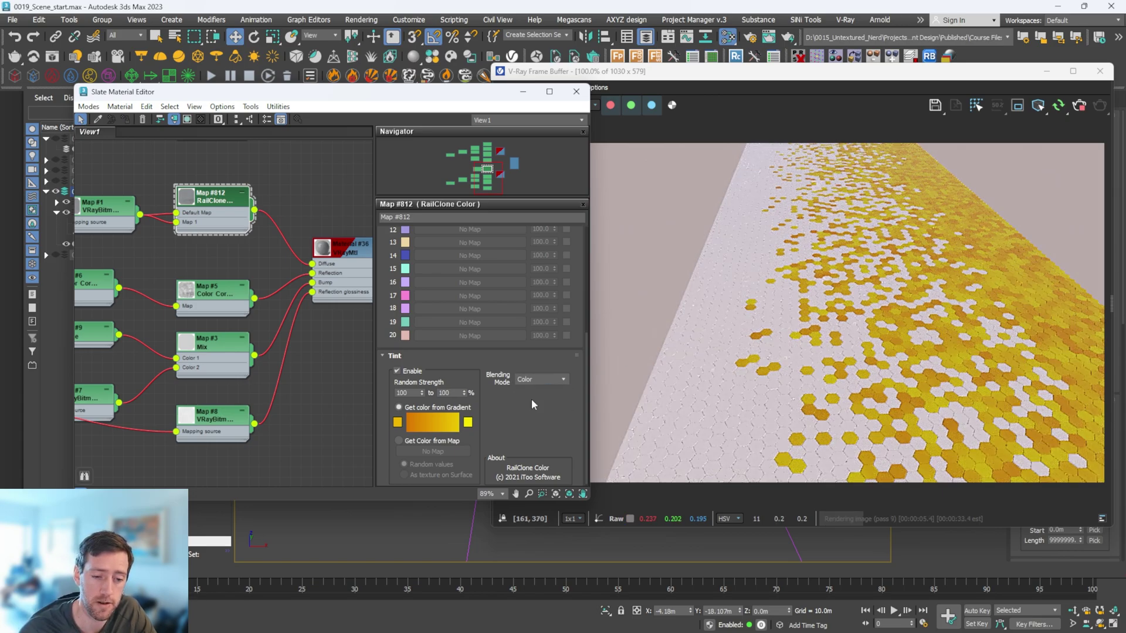
# Set Tint Color 1 to near-white, Tint Color 2 to black, and blending to Multiply
pyautogui.click(398, 423)
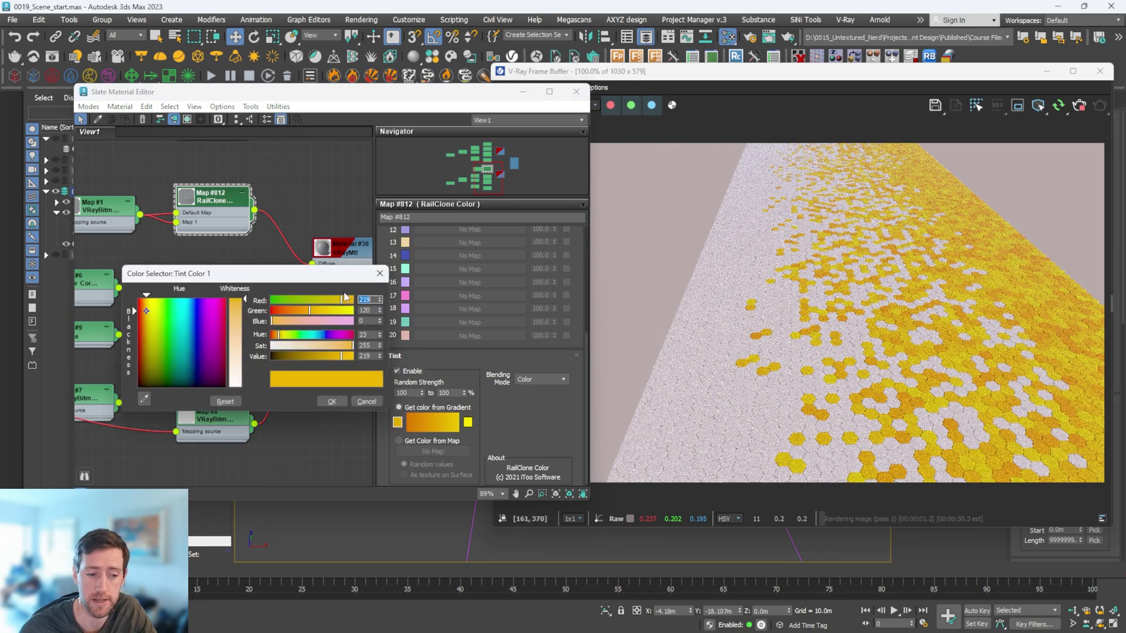
pyautogui.moveTo(293, 346); pyautogui.dragTo(270, 347)
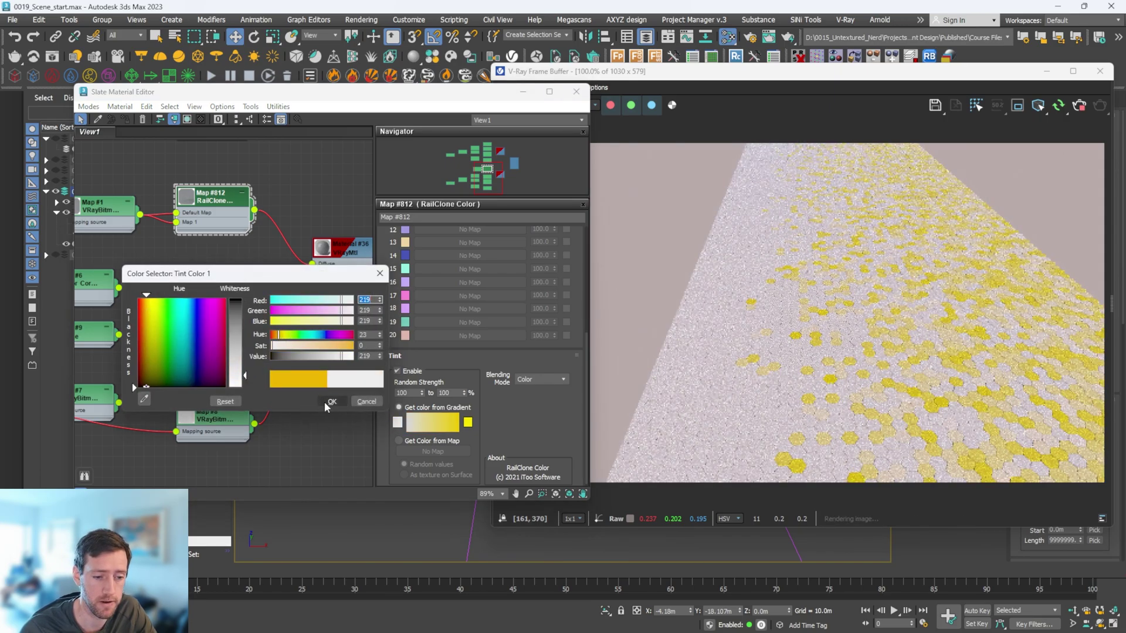
pyautogui.click(329, 403)
pyautogui.click(468, 422)
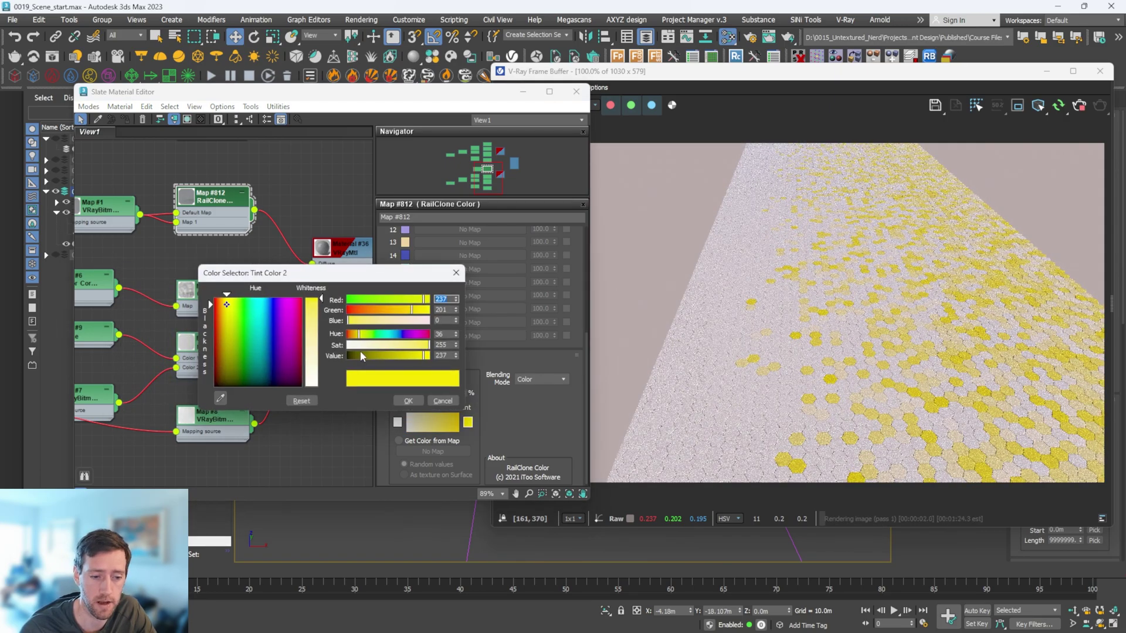
pyautogui.moveTo(361, 355); pyautogui.dragTo(346, 355)
pyautogui.click(408, 401)
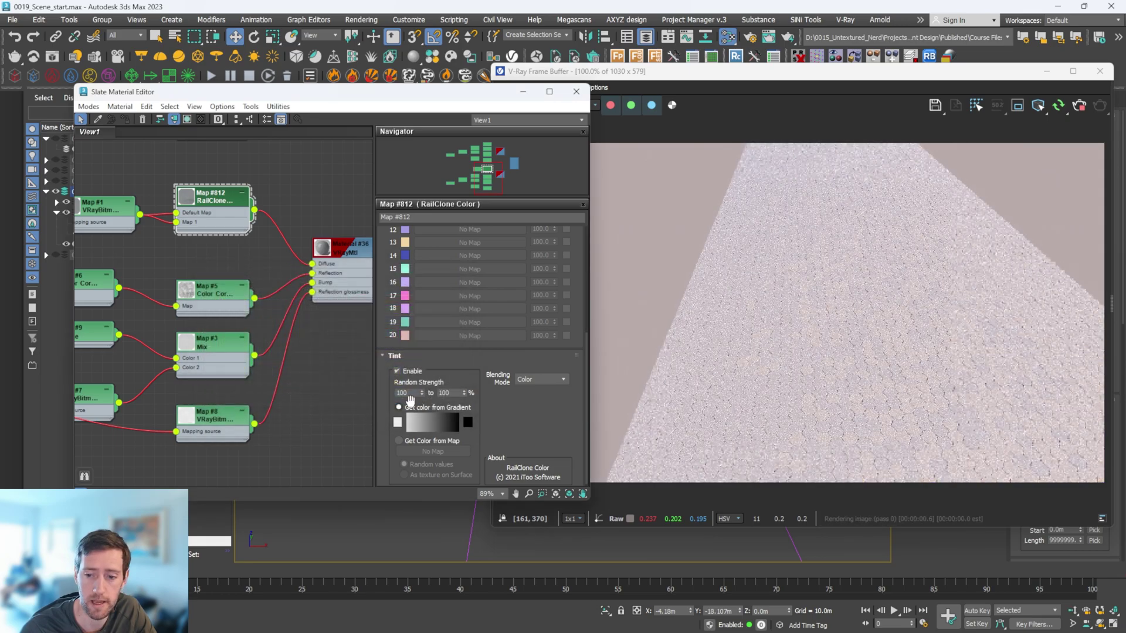
pyautogui.click(552, 381)
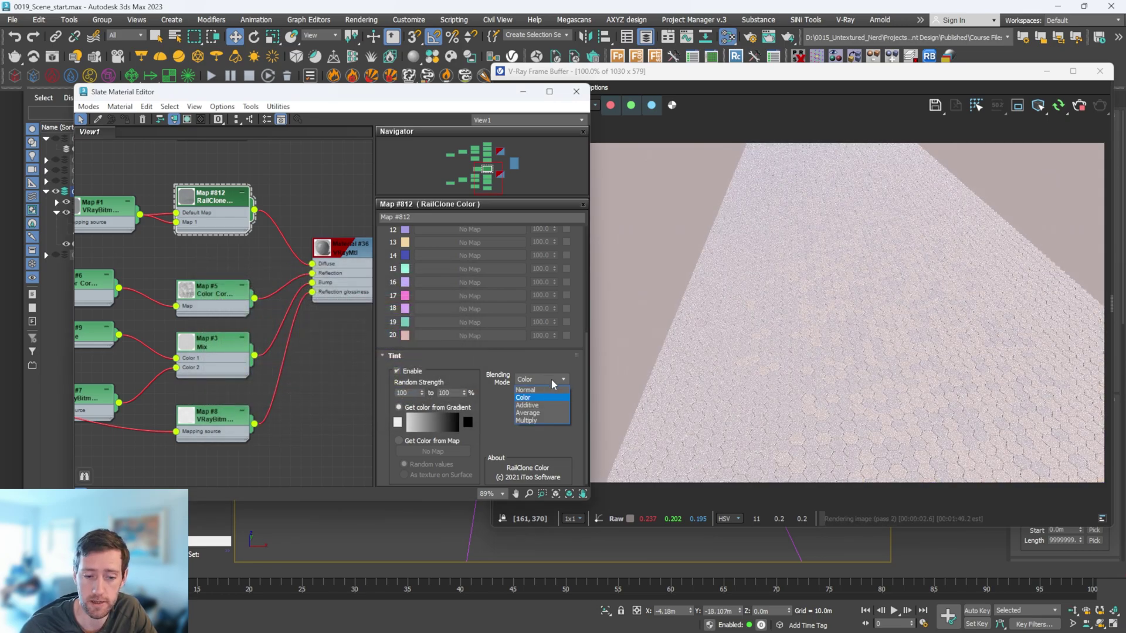
pyautogui.click(531, 421)
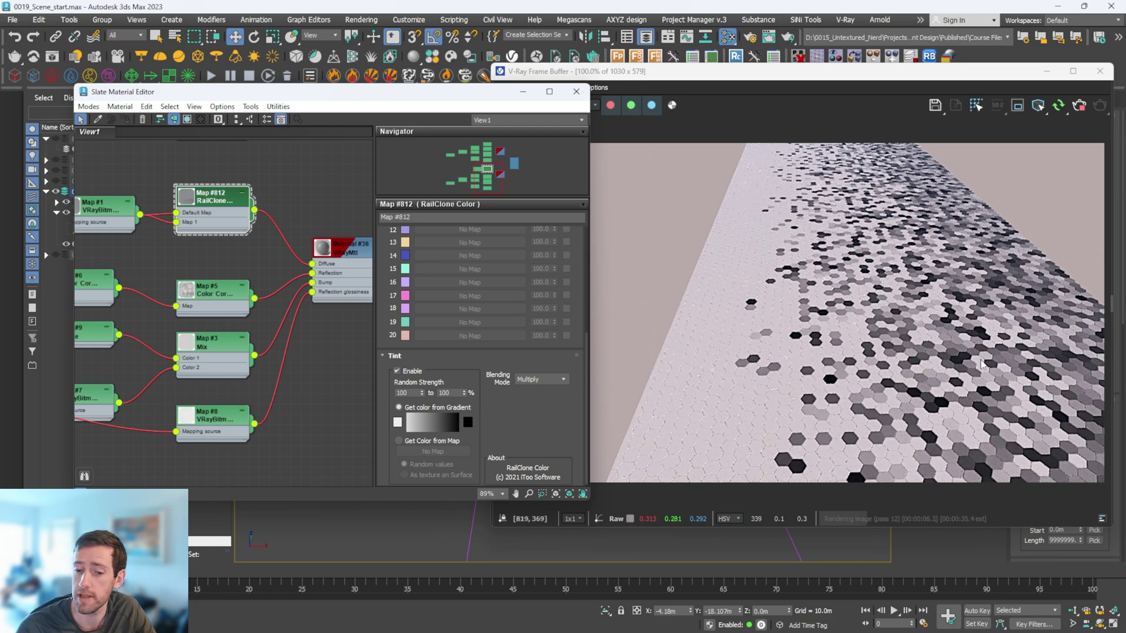
# Lighten Tint Color 2 to grey 27 and darken Tint Color 1 to 211
pyautogui.scroll(1, 949, 411)
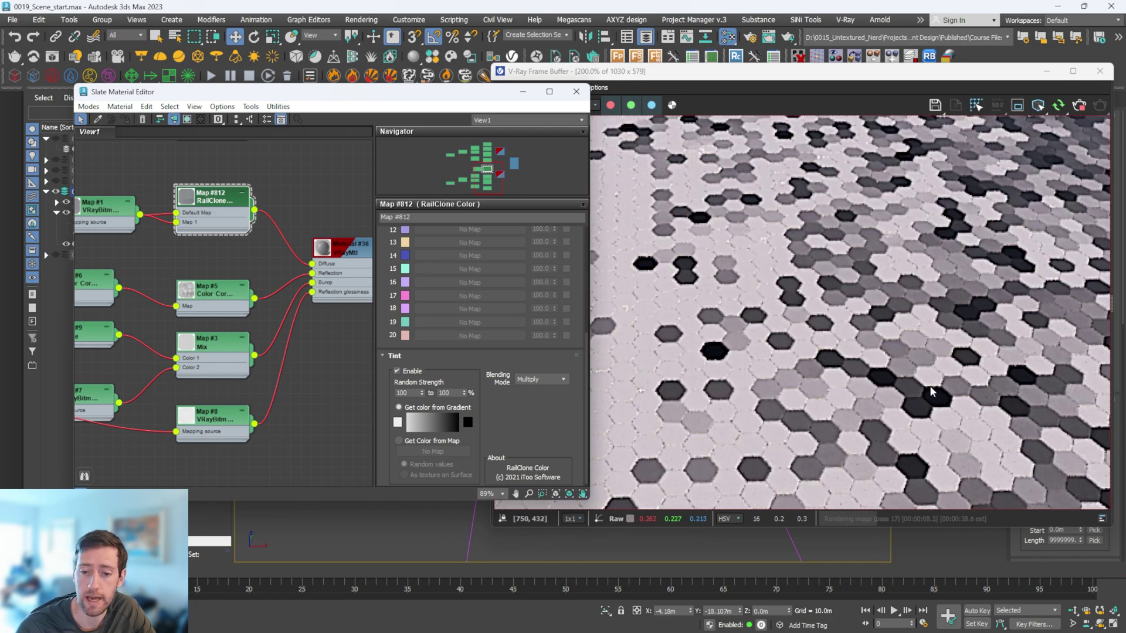
pyautogui.scroll(-1, 934, 410)
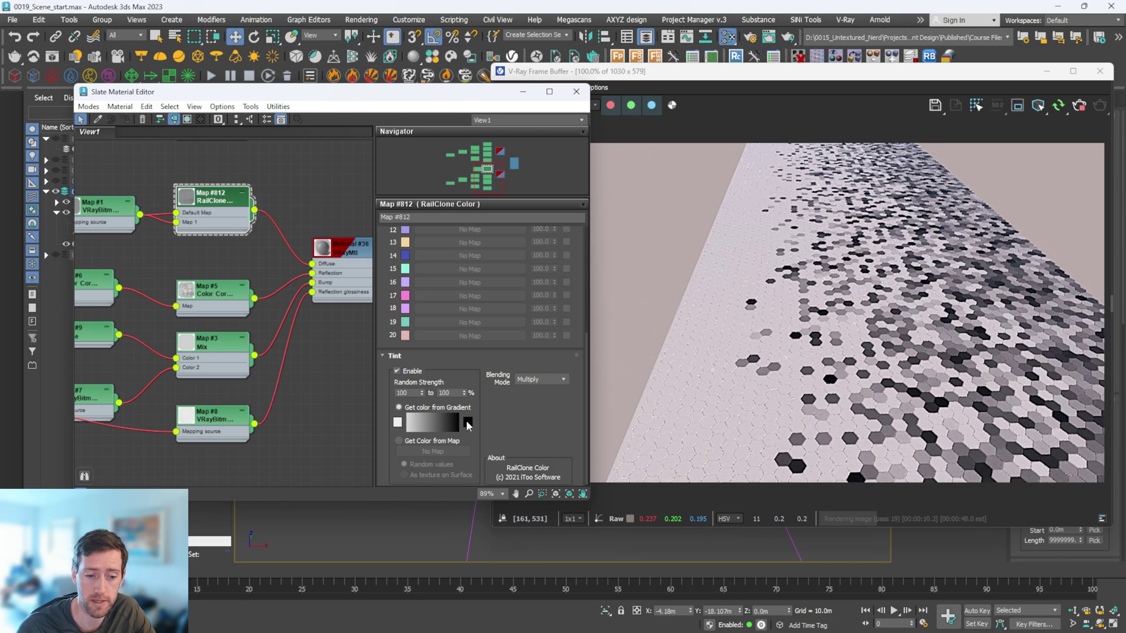
pyautogui.click(467, 422)
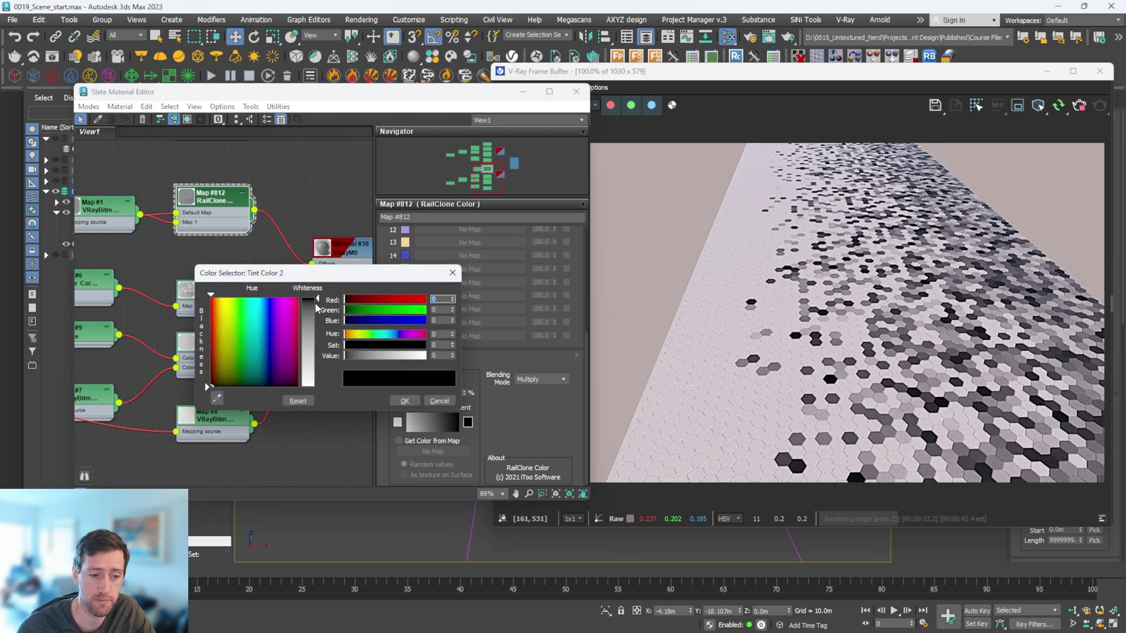
pyautogui.moveTo(316, 308); pyautogui.dragTo(317, 308)
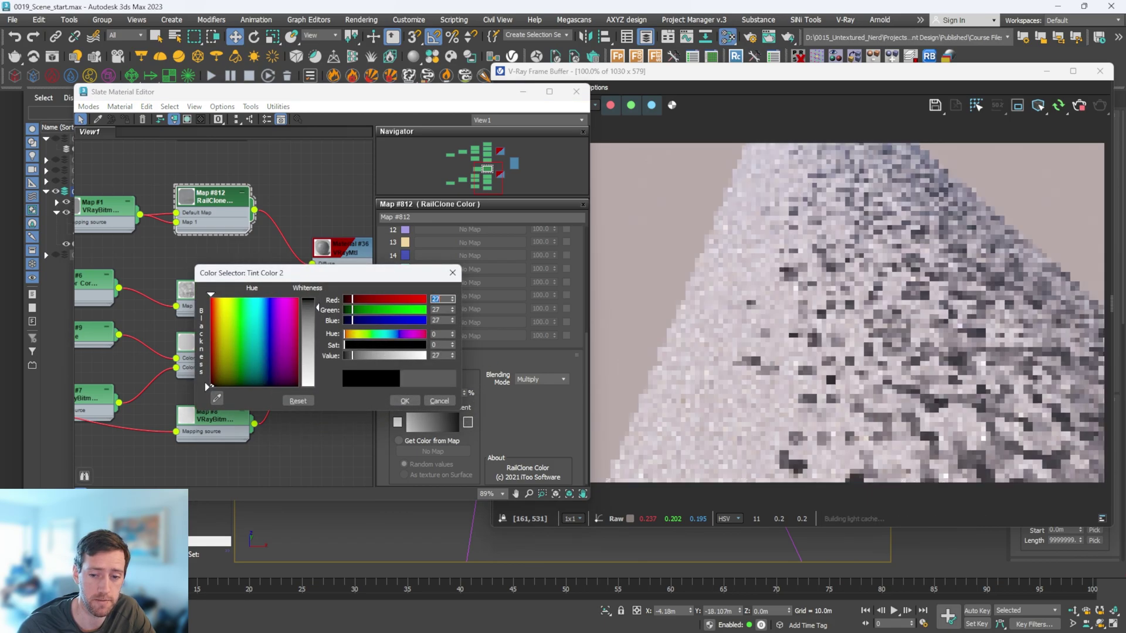
pyautogui.click(405, 401)
pyautogui.click(398, 422)
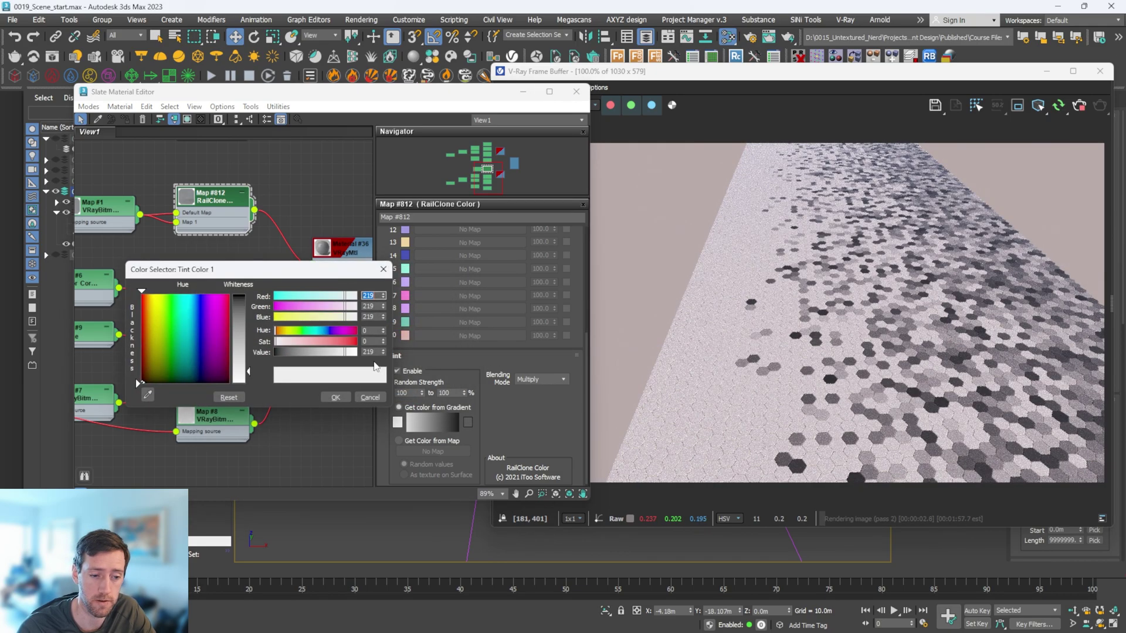
pyautogui.moveTo(250, 375); pyautogui.dragTo(250, 371)
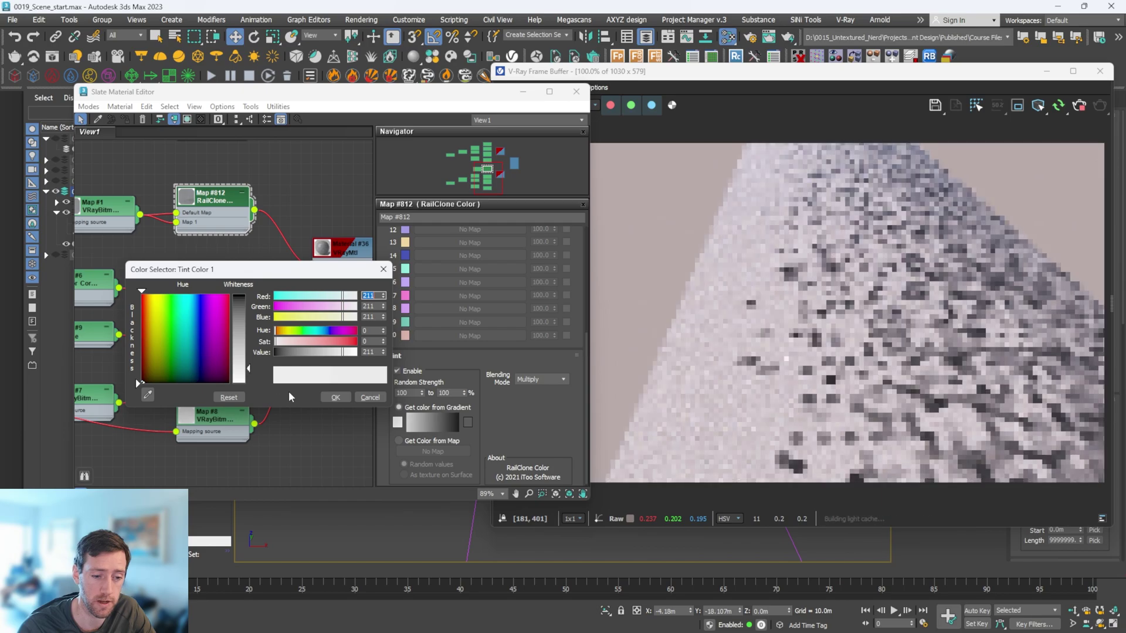
# Confirm the 211 tint colour, let the V-Ray render finish, select the first history thumbnail, and stop rendering
pyautogui.click(336, 398)
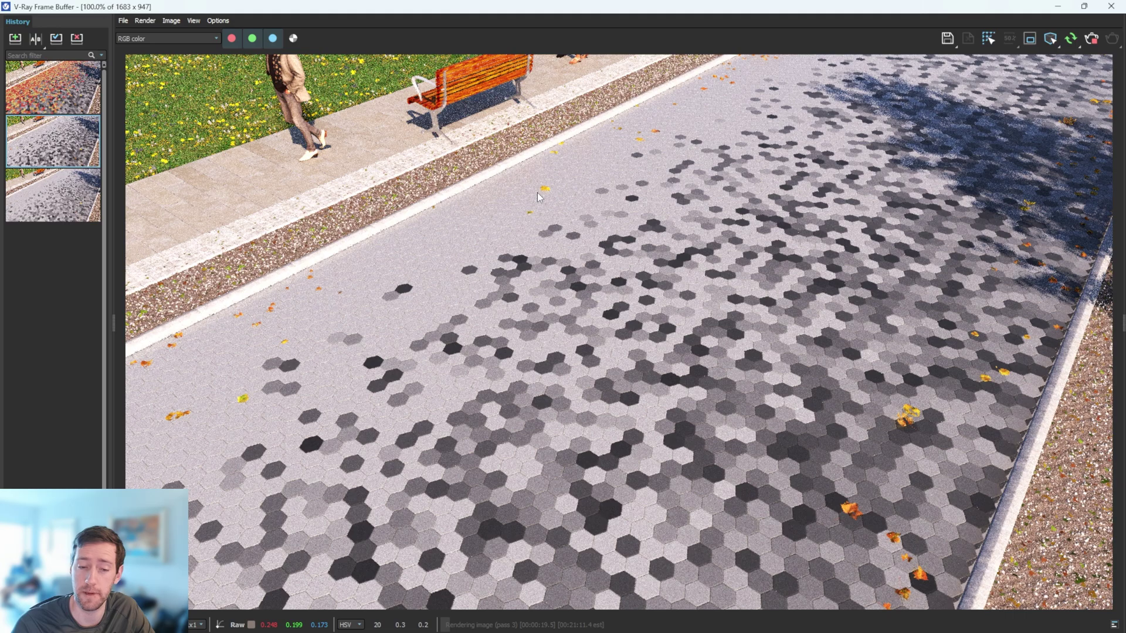
pyautogui.click(66, 95)
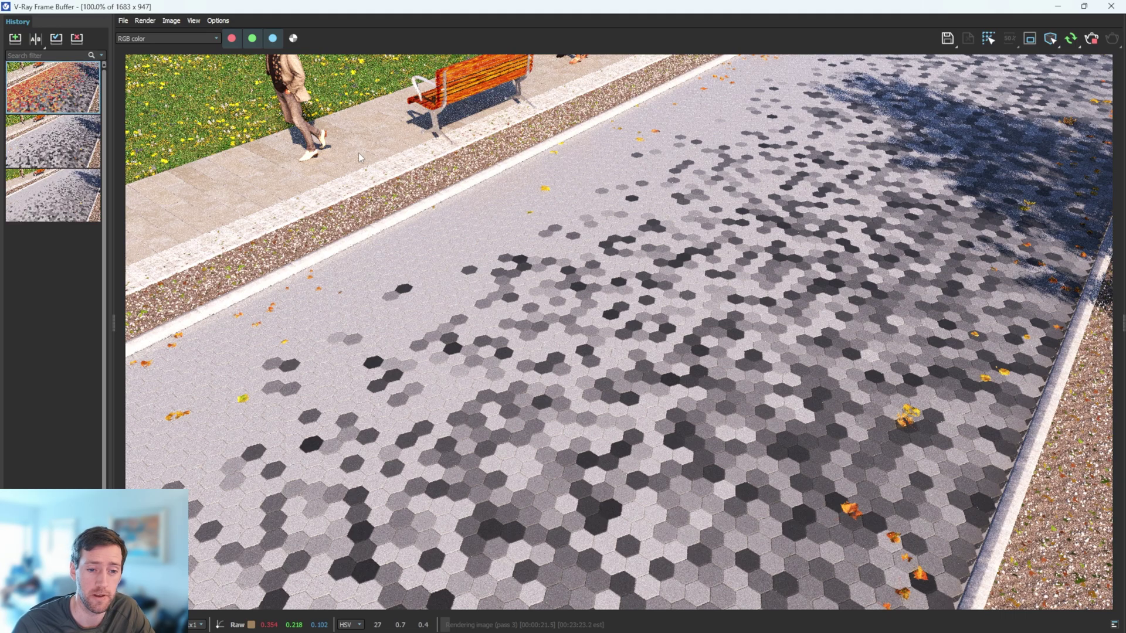
pyautogui.click(1092, 38)
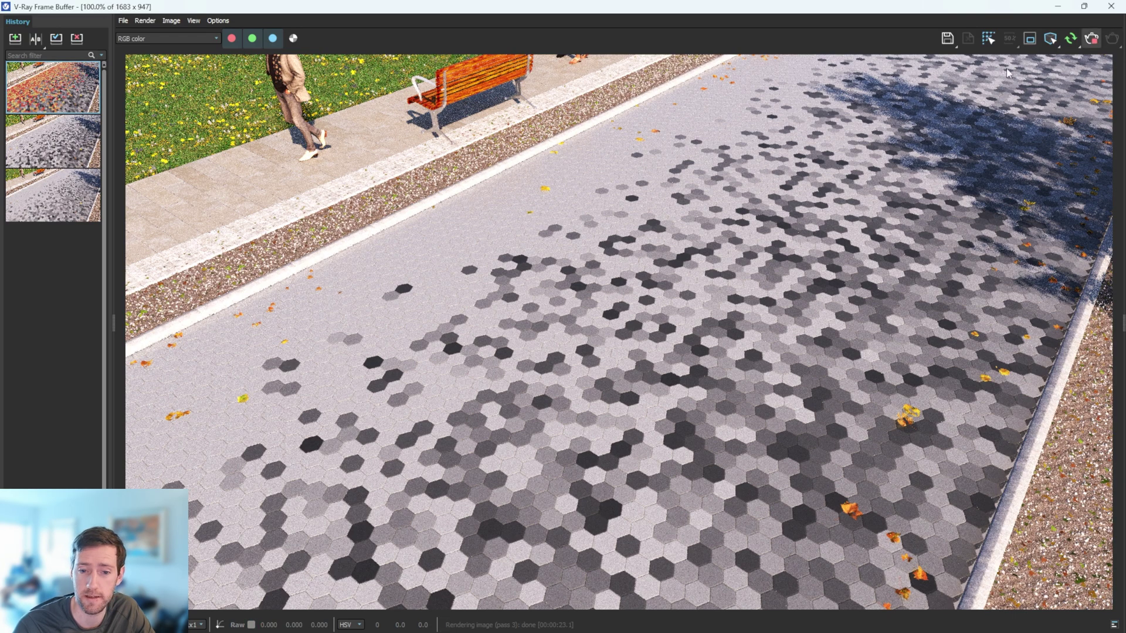
# Load the colourful red, orange and yellow paving render from the V-Ray Frame Buffer history
pyautogui.doubleClick(75, 94)
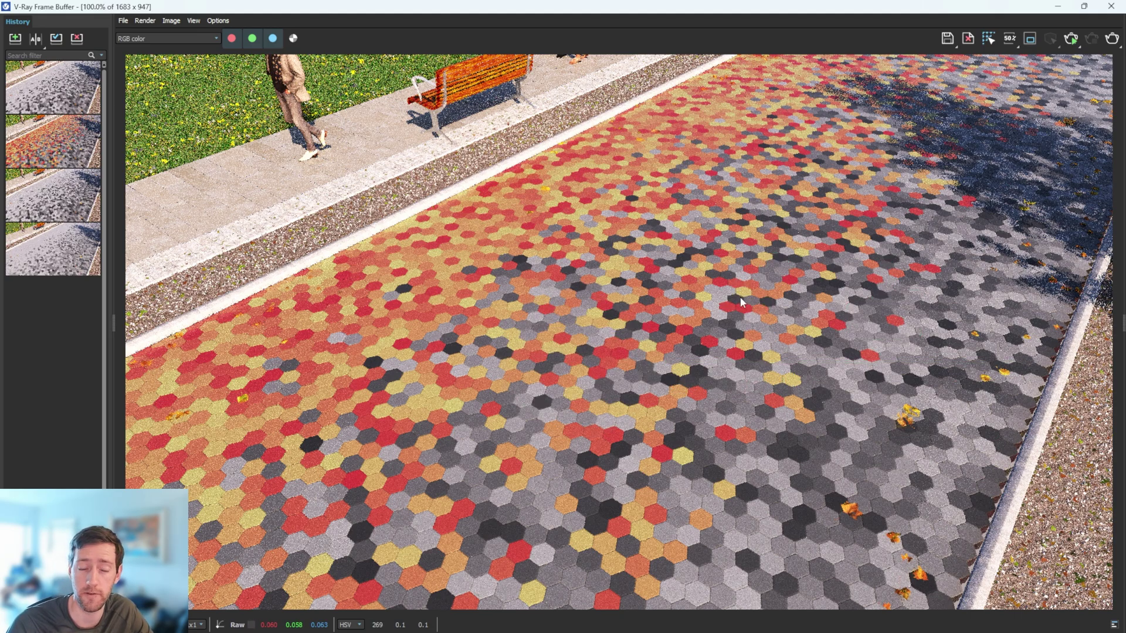
pyautogui.scroll(1, 734, 388)
pyautogui.scroll(-1, 711, 371)
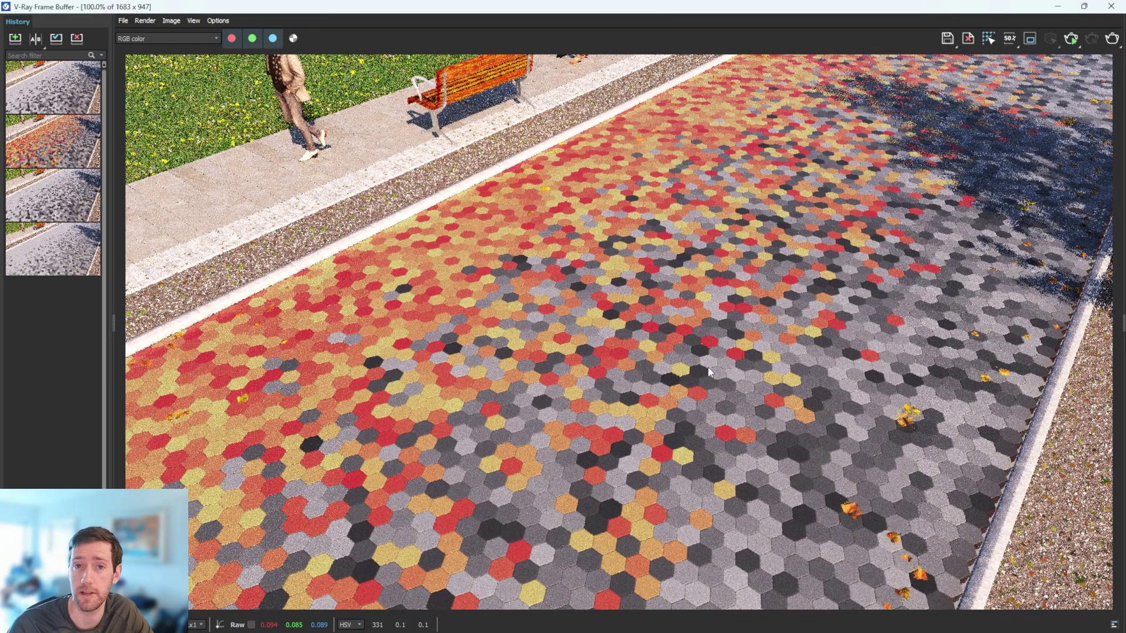